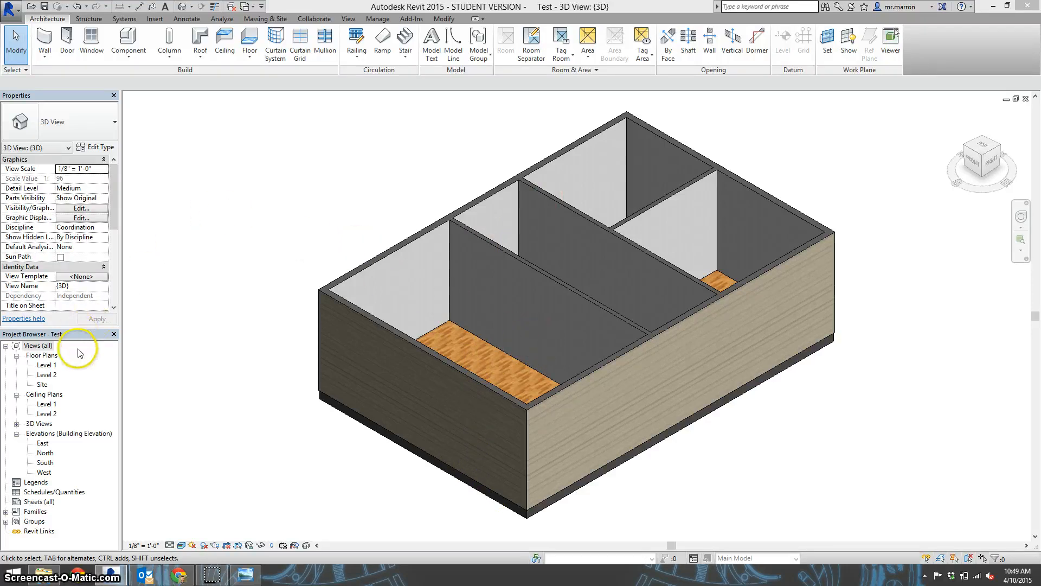
On the Level 1 floor plan, begin placing a door and browse the Doors folder of the US Imperial family library
{"action": "double_click", "coordinate": [48, 365]}
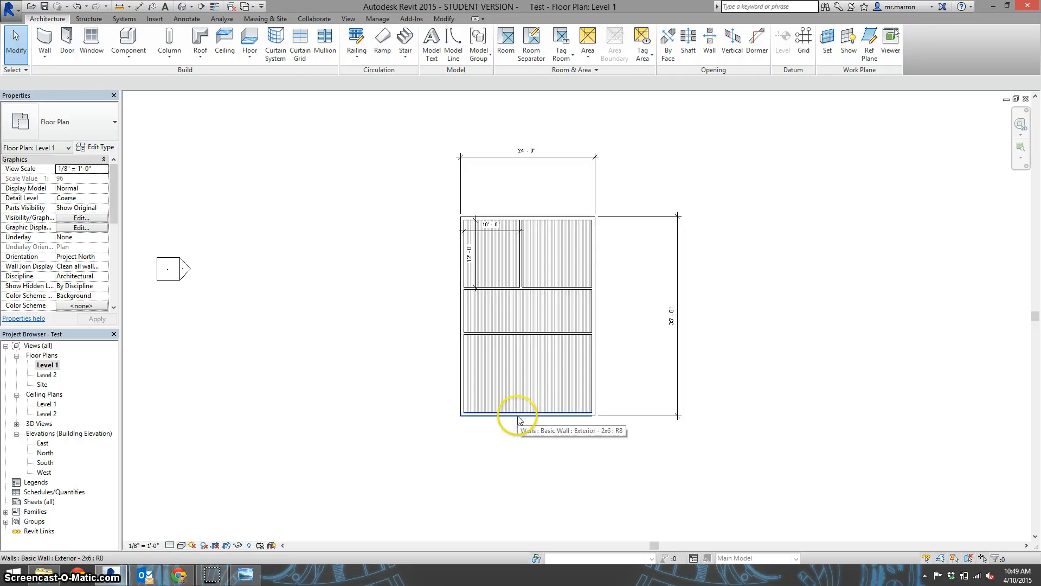
{"action": "left_click", "coordinate": [66, 39]}
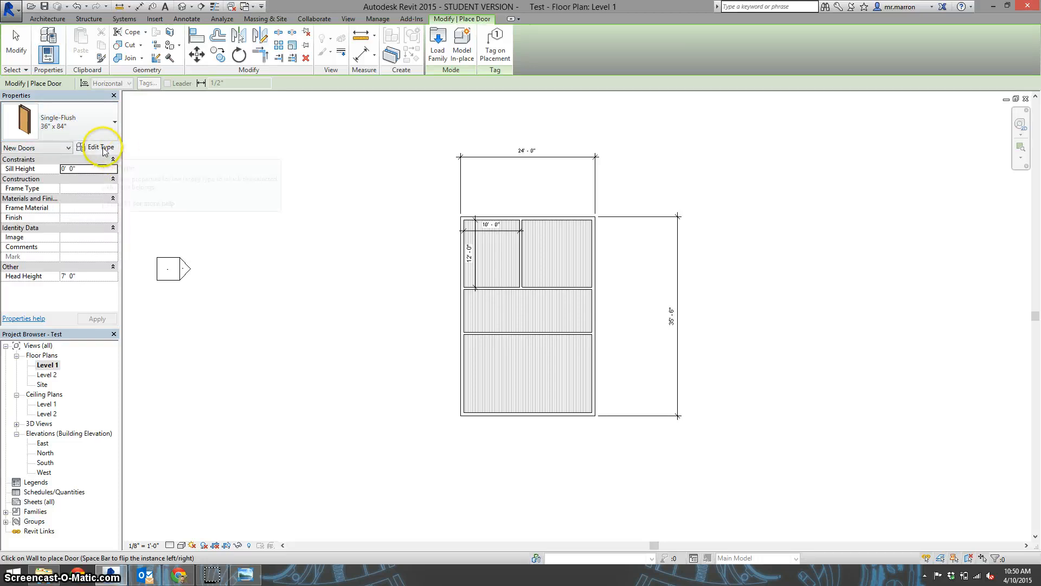
{"action": "left_click", "coordinate": [100, 147]}
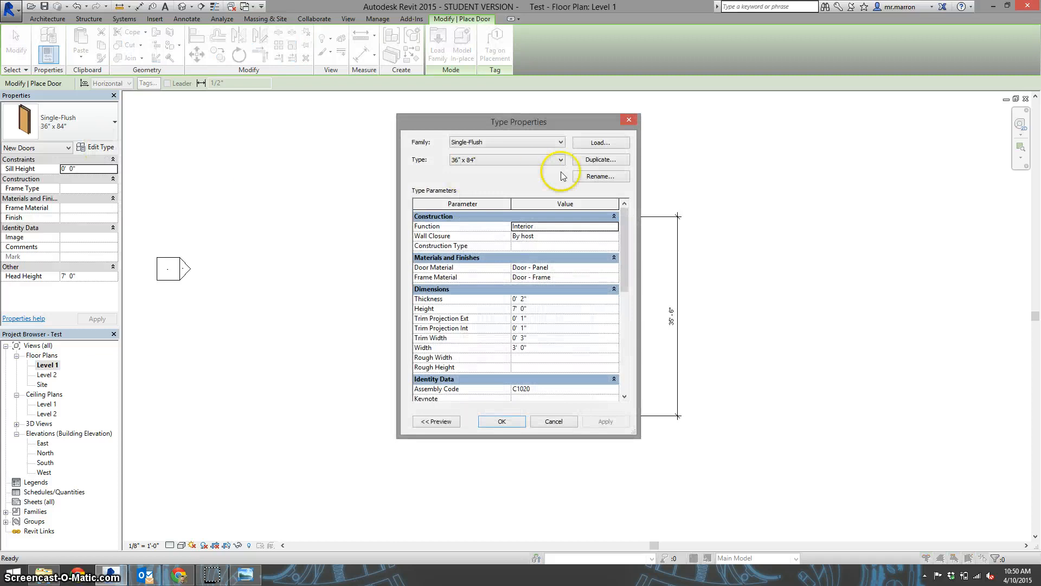
{"action": "left_click", "coordinate": [596, 142]}
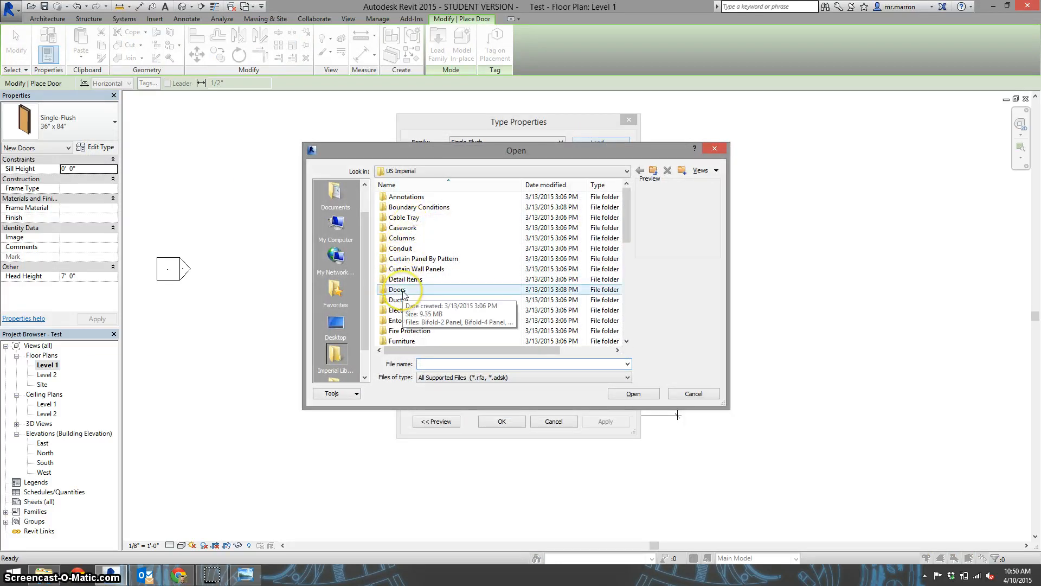
{"action": "double_click", "coordinate": [403, 292]}
Preview the single glass and panel door families and load Single-Glass 2 into the project
{"action": "scroll", "coordinate": [407, 277], "scroll_direction": "down", "scroll_amount": 6}
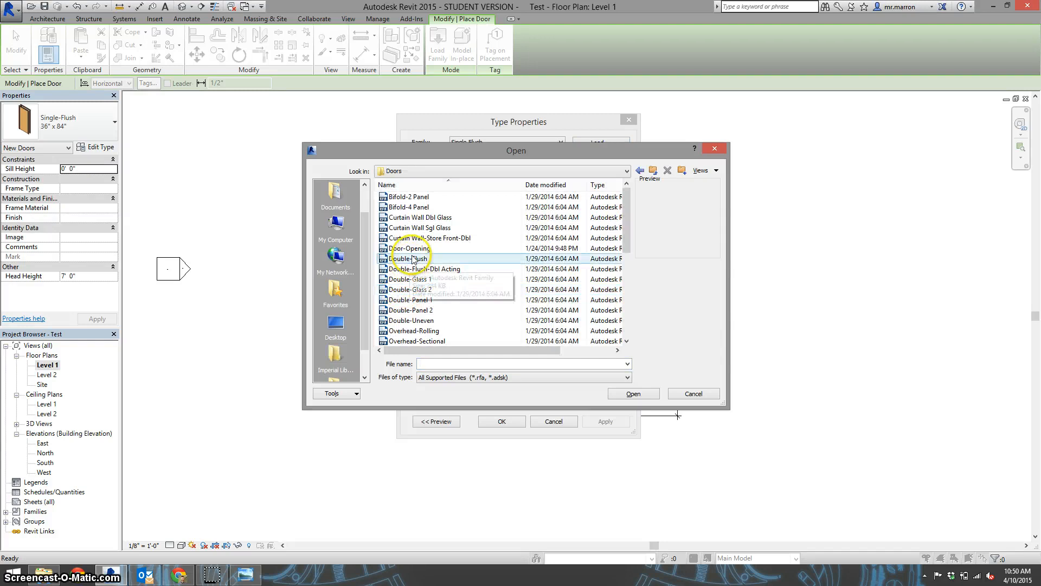
{"action": "scroll", "coordinate": [414, 253], "scroll_direction": "down", "scroll_amount": 1}
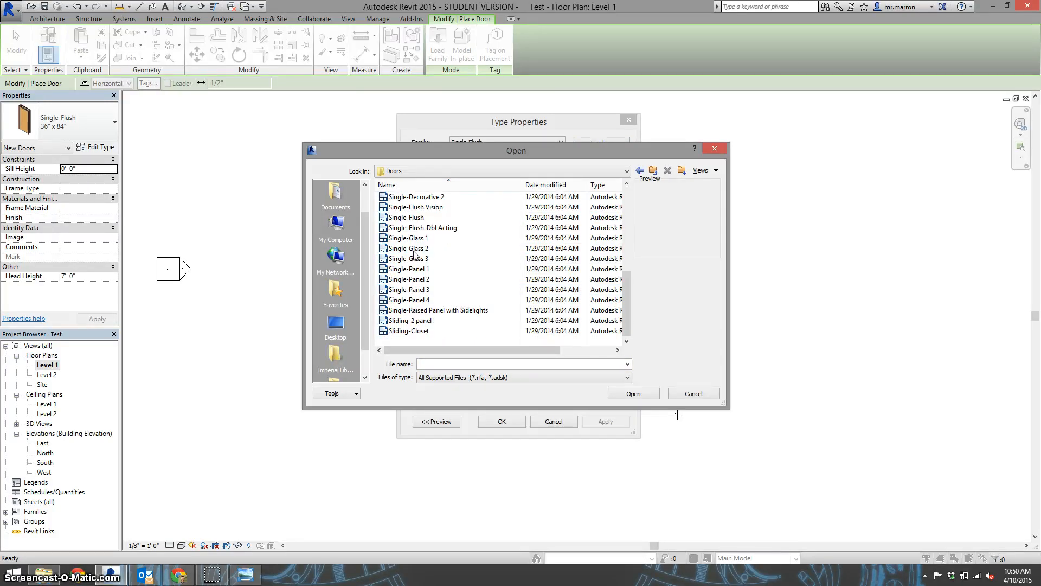
{"action": "left_click", "coordinate": [415, 249]}
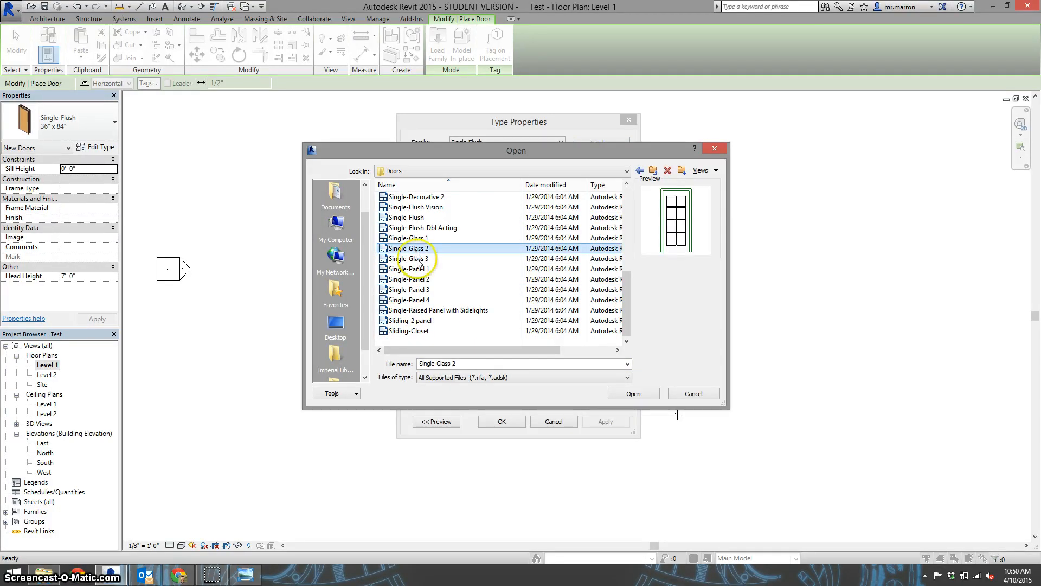
{"action": "left_click", "coordinate": [419, 259]}
{"action": "left_click", "coordinate": [421, 239]}
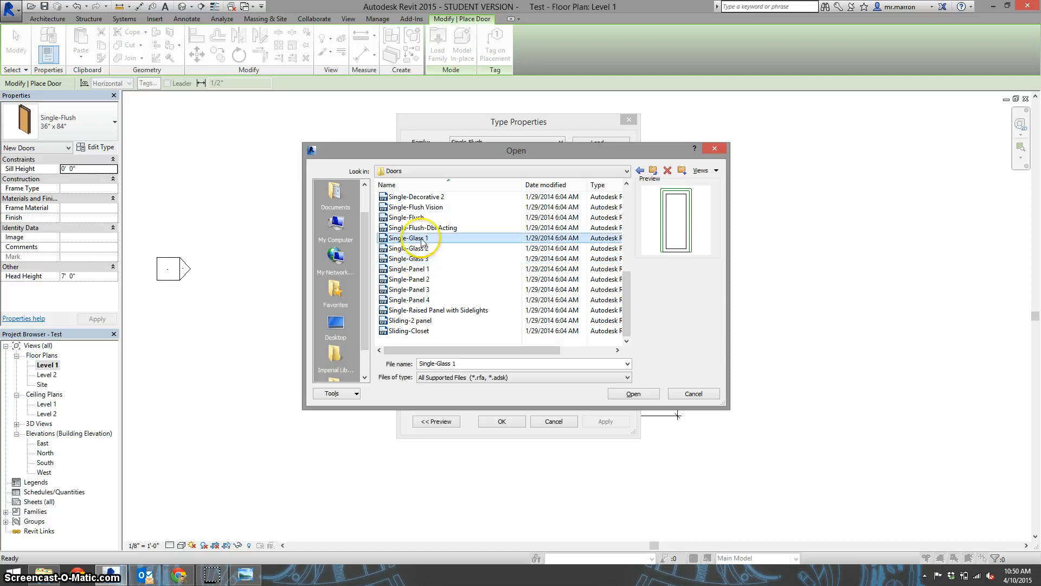
{"action": "left_click", "coordinate": [425, 269]}
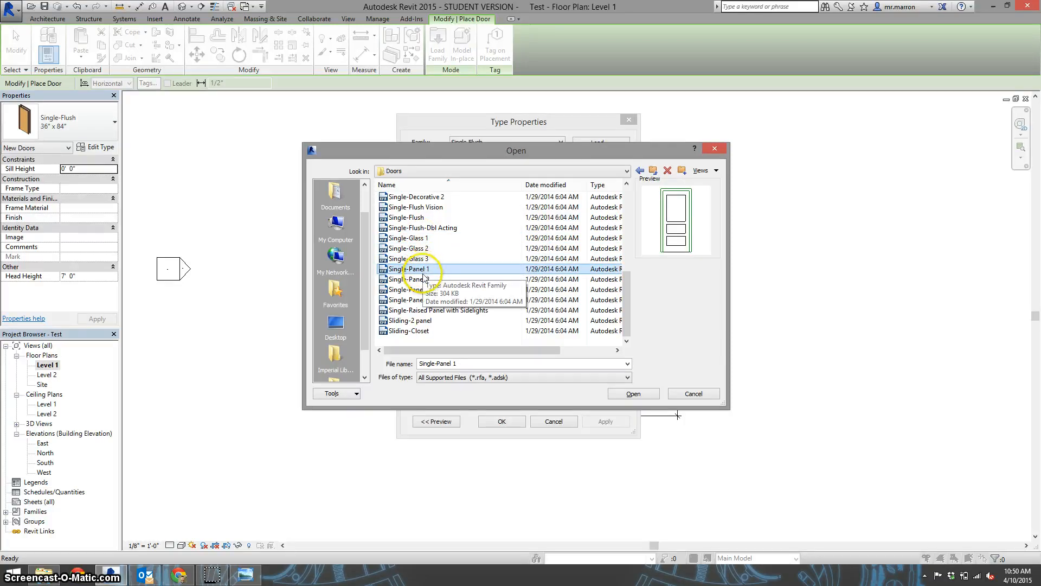
{"action": "left_click", "coordinate": [421, 249]}
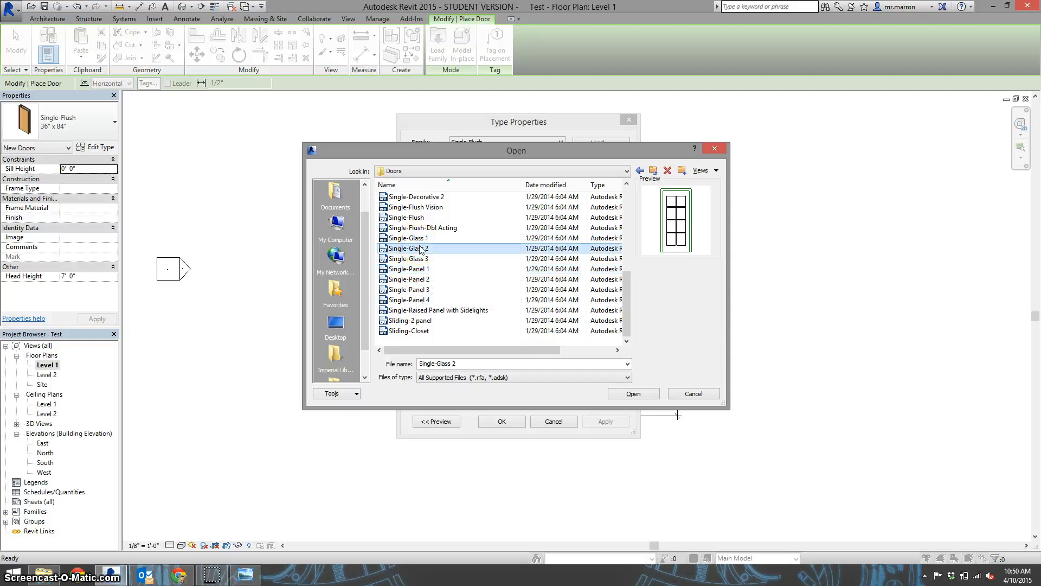
{"action": "left_click", "coordinate": [434, 249]}
{"action": "double_click", "coordinate": [435, 249]}
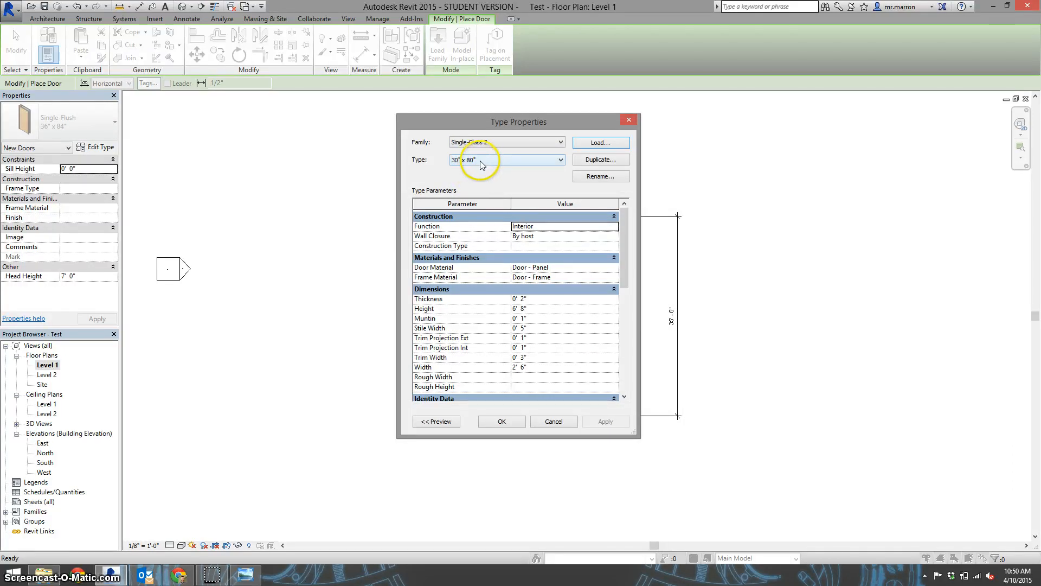
Choose the 36" x 80" door type and place the door at the midpoint of the lower exterior wall, 11' - 8 1/2" from each side
{"action": "left_click", "coordinate": [480, 160]}
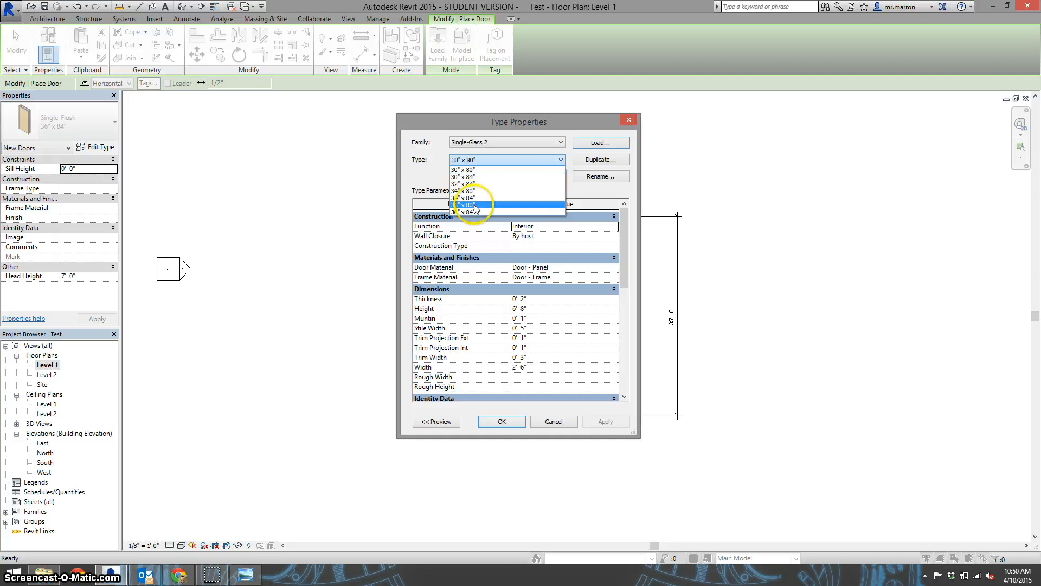
{"action": "left_click", "coordinate": [475, 206]}
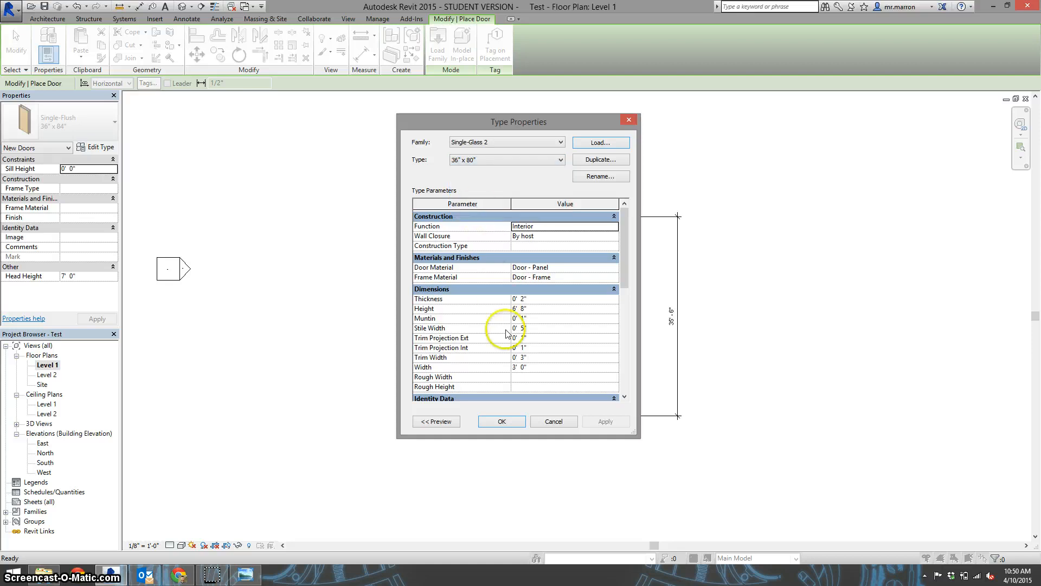
{"action": "left_click", "coordinate": [502, 421]}
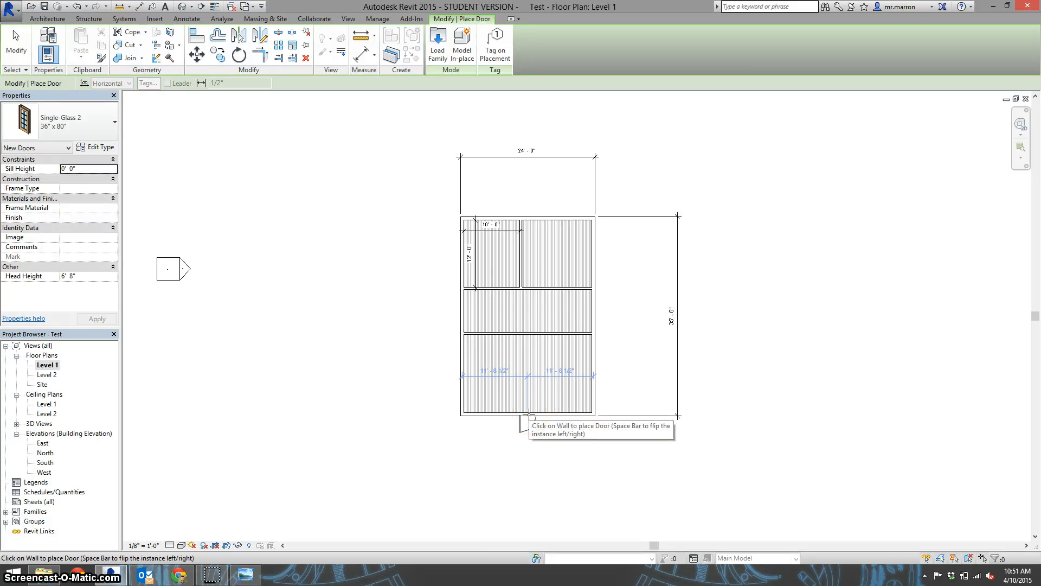
{"action": "left_click", "coordinate": [529, 416]}
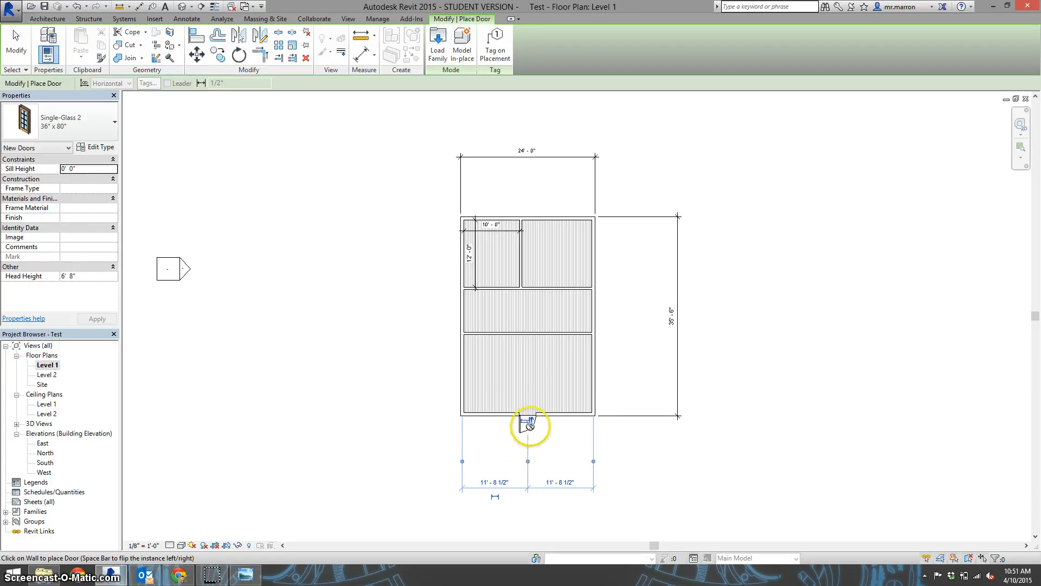
Flip the door's facing and hand so it swings into the room with the hinge on the left, and end door placement
{"action": "scroll", "coordinate": [530, 425], "scroll_direction": "up", "scroll_amount": 5}
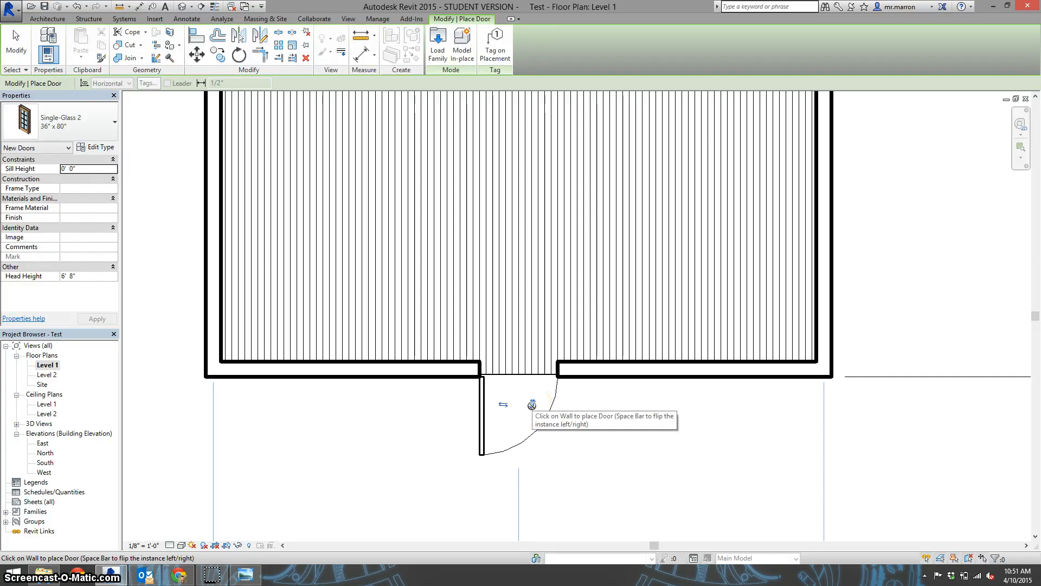
{"action": "left_click", "coordinate": [531, 405]}
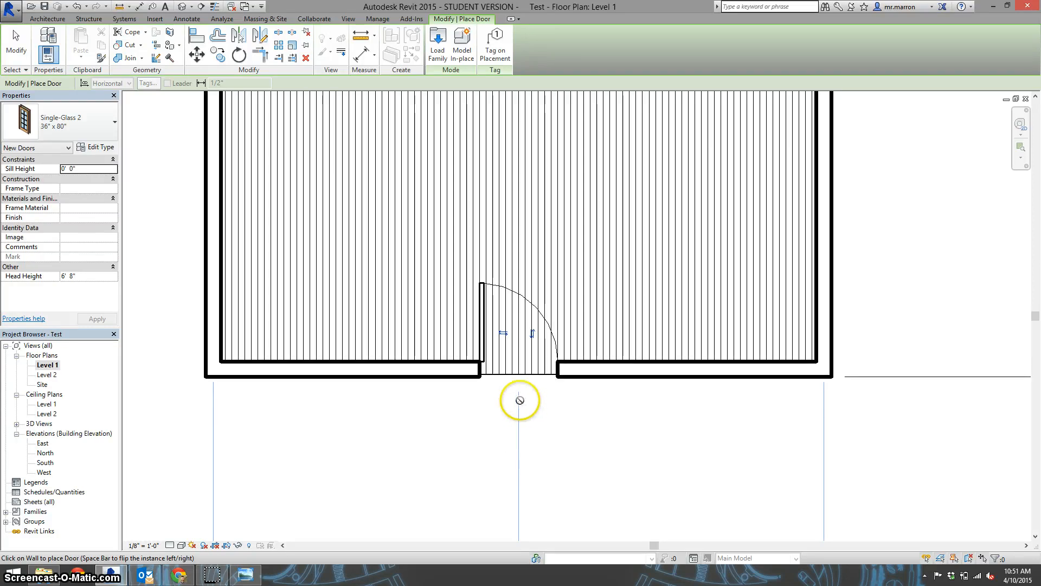
{"action": "left_click", "coordinate": [503, 332]}
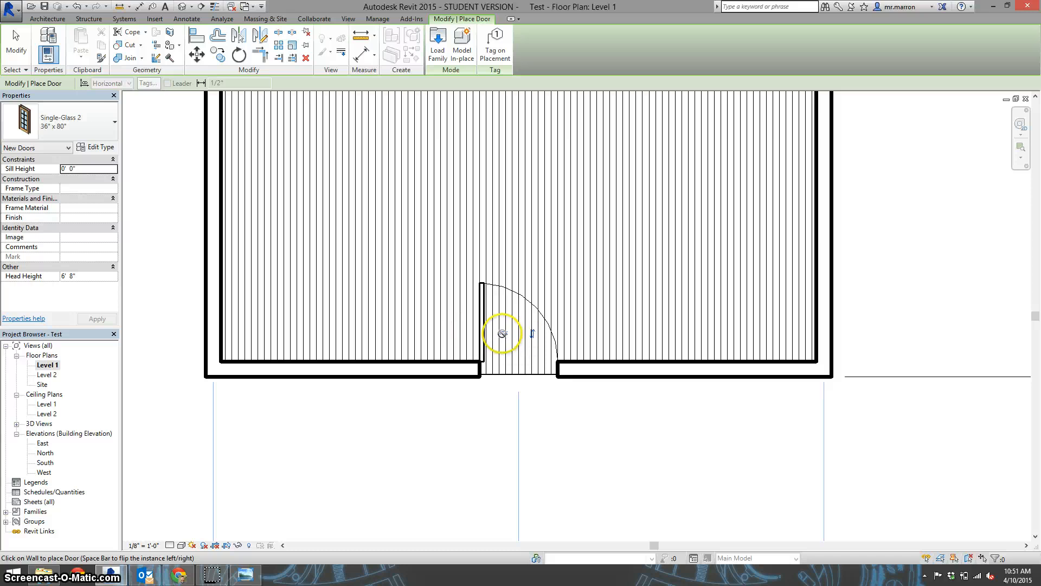
{"action": "key", "text": "space"}
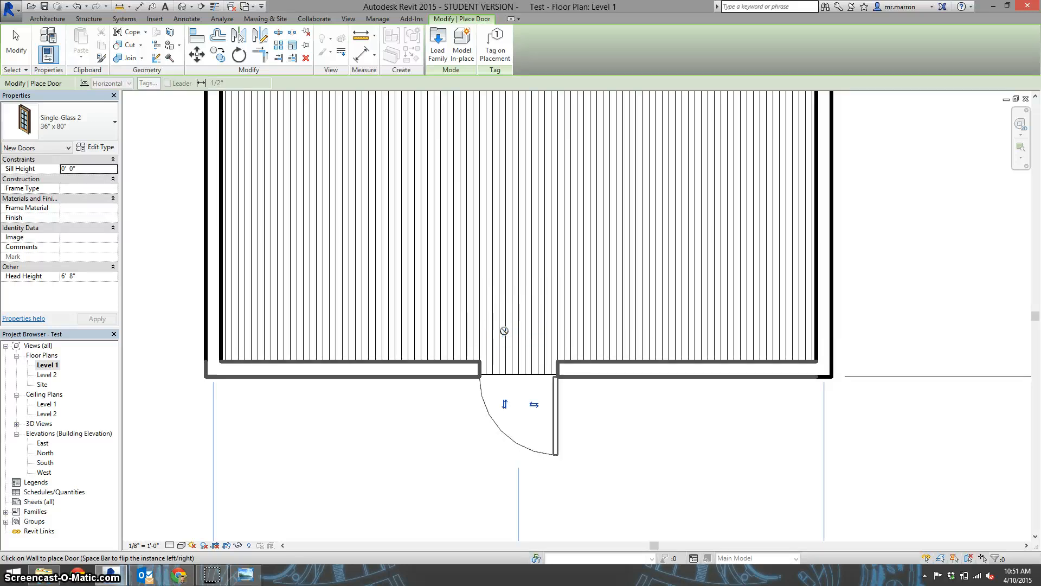
{"action": "left_click", "coordinate": [505, 403]}
{"action": "left_click", "coordinate": [505, 403]}
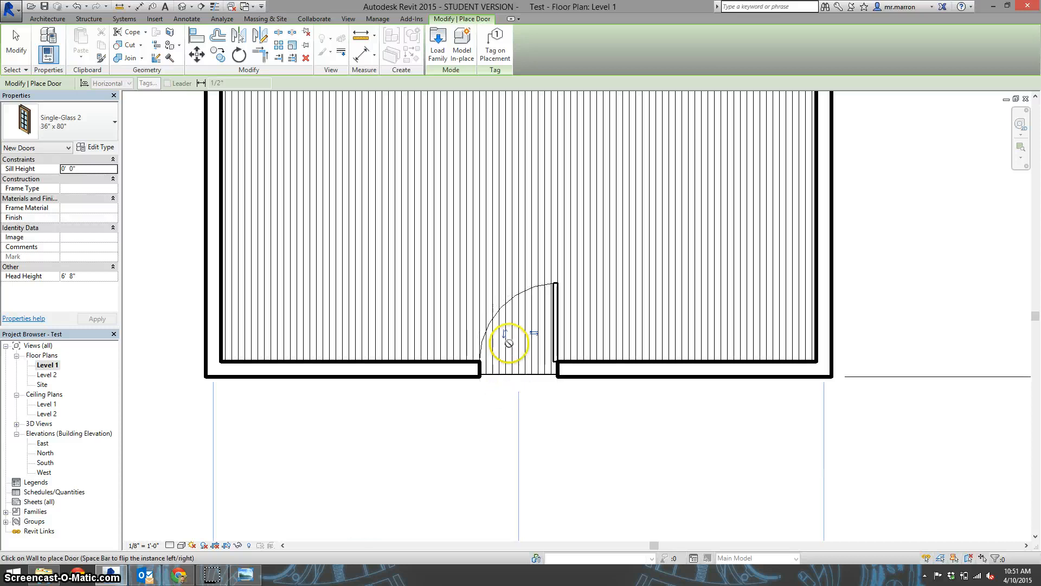
{"action": "left_click", "coordinate": [536, 333]}
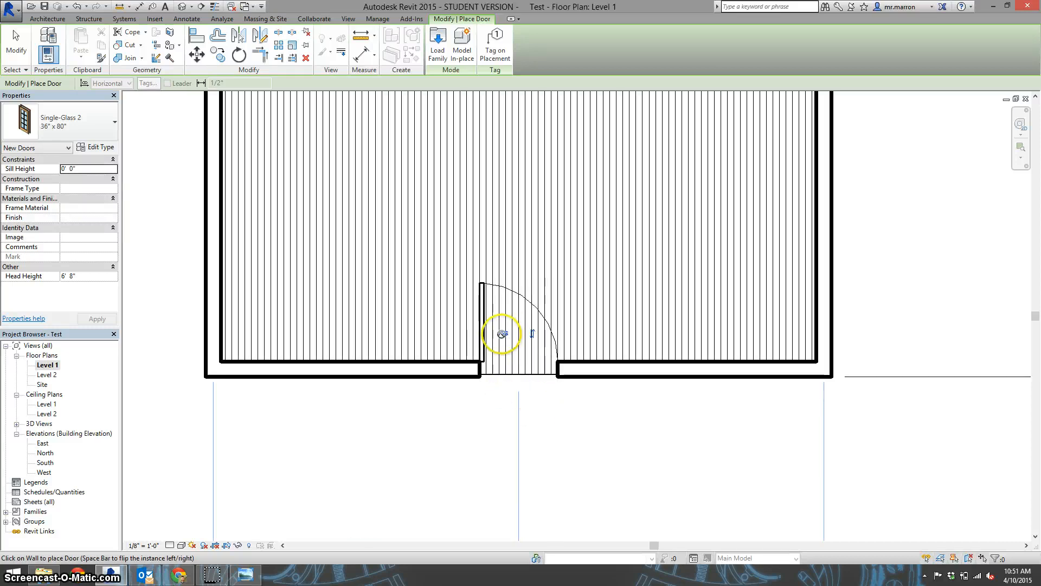
{"action": "right_click", "coordinate": [433, 442]}
{"action": "left_click", "coordinate": [461, 313]}
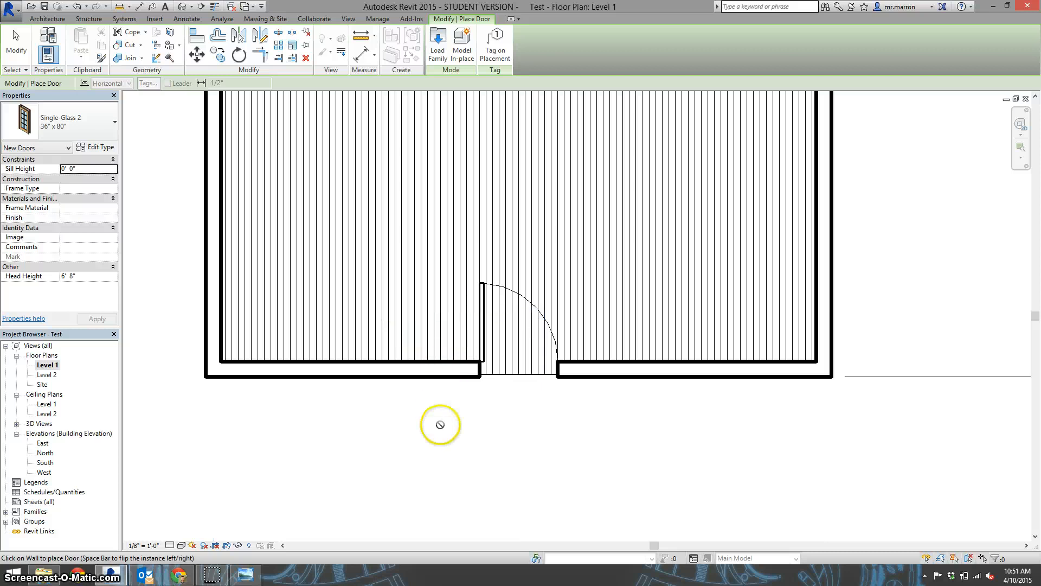
{"action": "right_click", "coordinate": [441, 425]}
{"action": "left_click", "coordinate": [468, 434]}
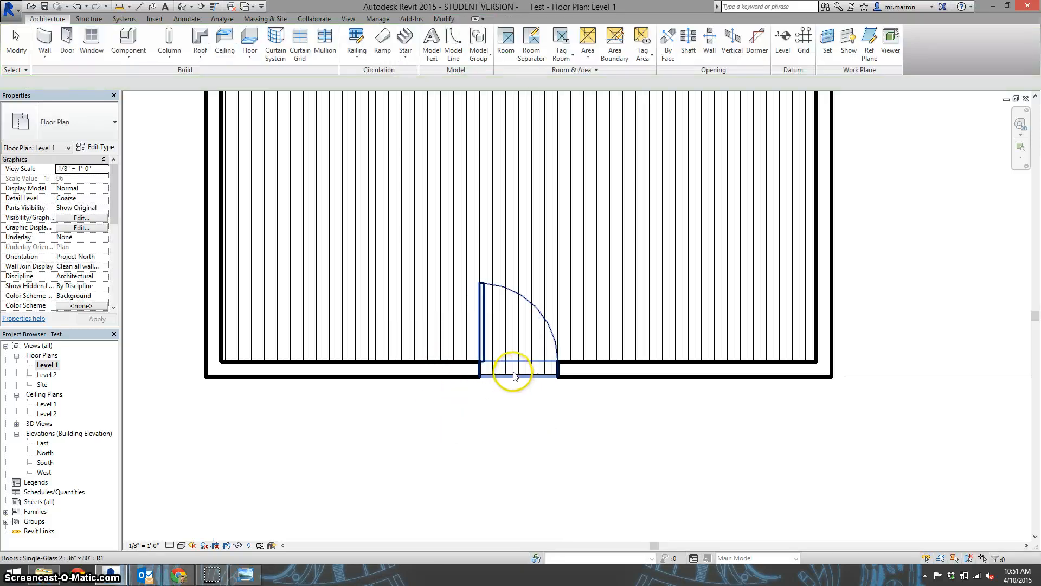
Add an aligned dimension from the right exterior wall's outer face to the door's centre, placed below the lower wall
{"action": "scroll", "coordinate": [505, 365], "scroll_direction": "down", "scroll_amount": 2}
{"action": "scroll", "coordinate": [505, 363], "scroll_direction": "down", "scroll_amount": 3}
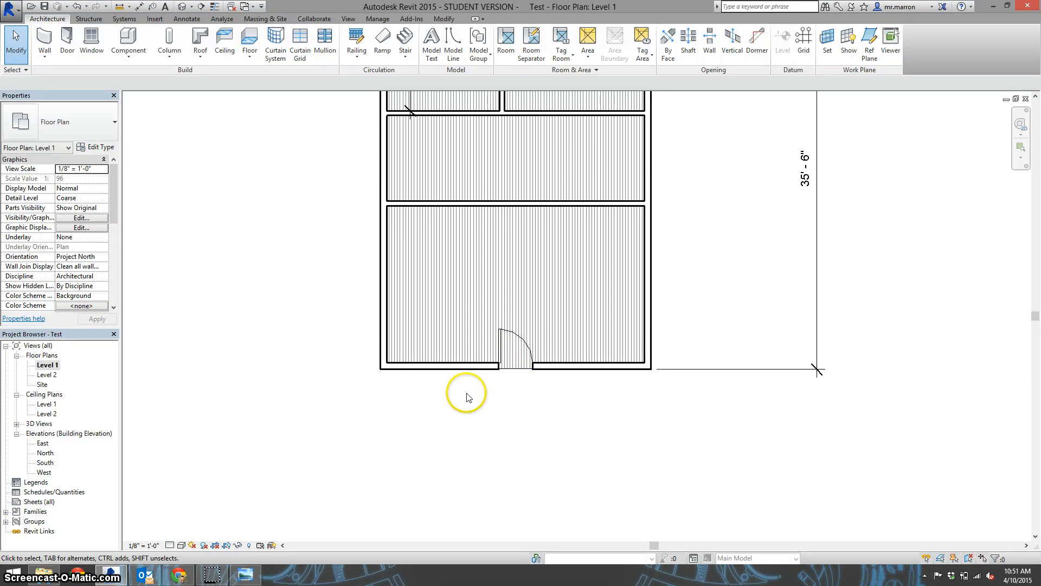
{"action": "left_click", "coordinate": [187, 18]}
{"action": "left_click", "coordinate": [56, 50]}
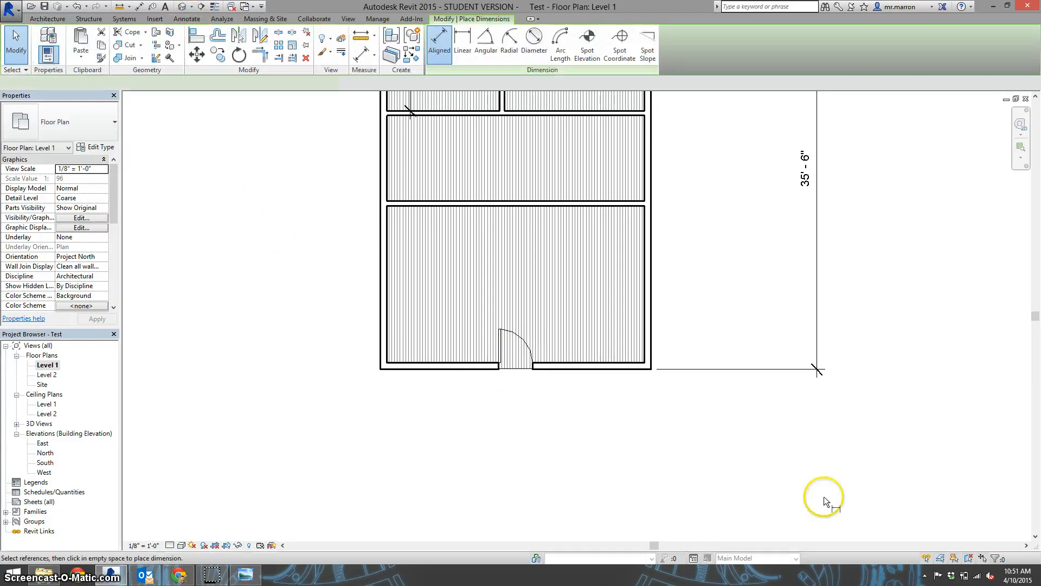
{"action": "left_click", "coordinate": [652, 348]}
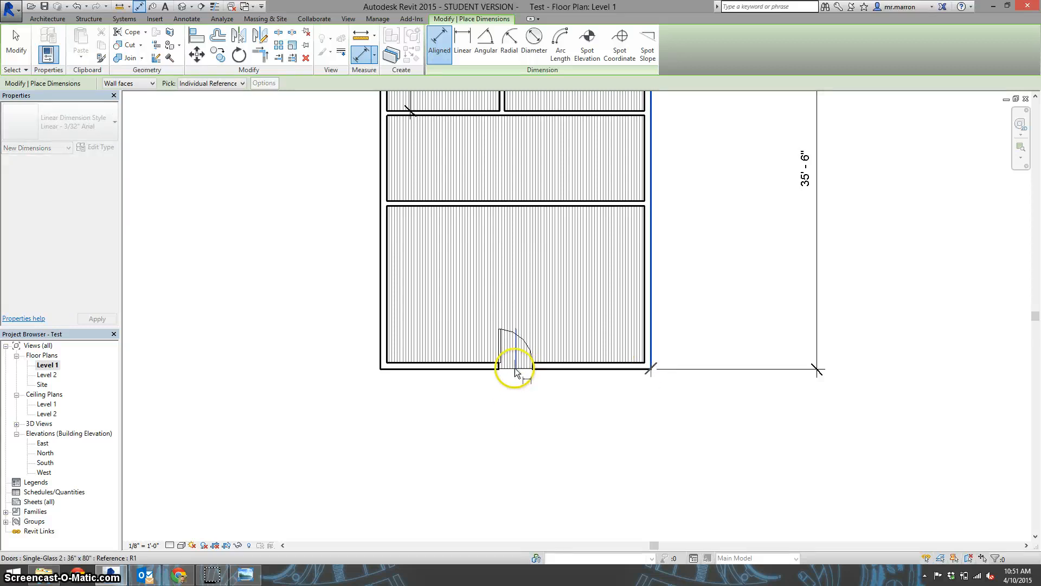
{"action": "left_click", "coordinate": [515, 372]}
{"action": "left_click", "coordinate": [524, 426]}
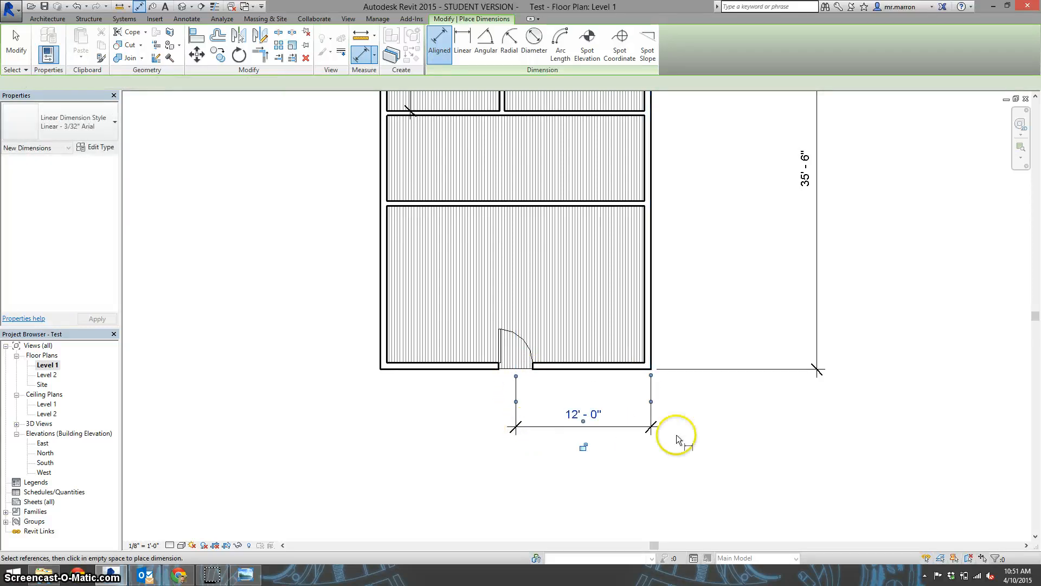
{"action": "right_click", "coordinate": [684, 406]}
{"action": "left_click", "coordinate": [698, 414]}
{"action": "right_click", "coordinate": [692, 402]}
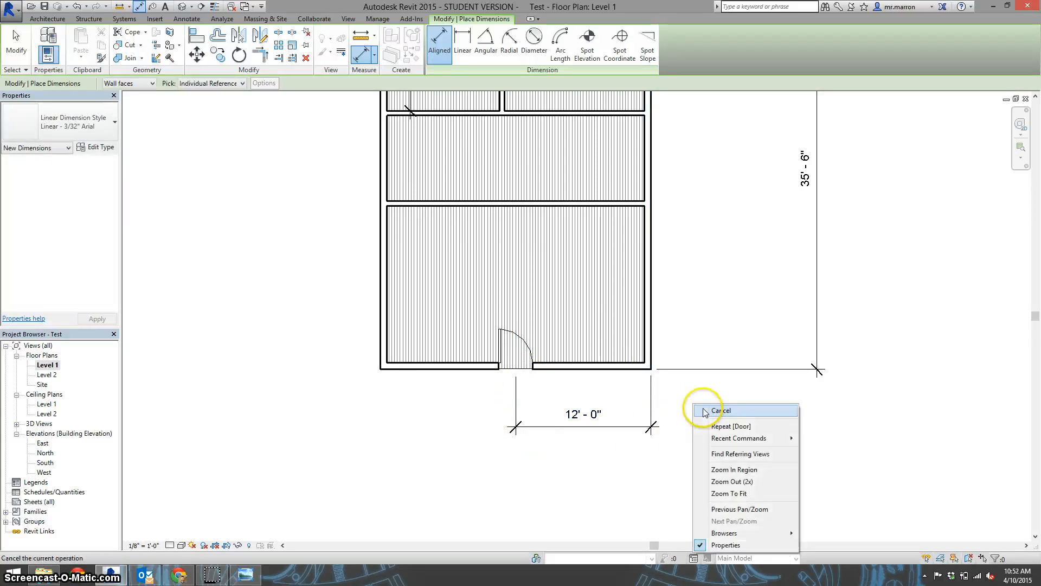
{"action": "left_click", "coordinate": [705, 412]}
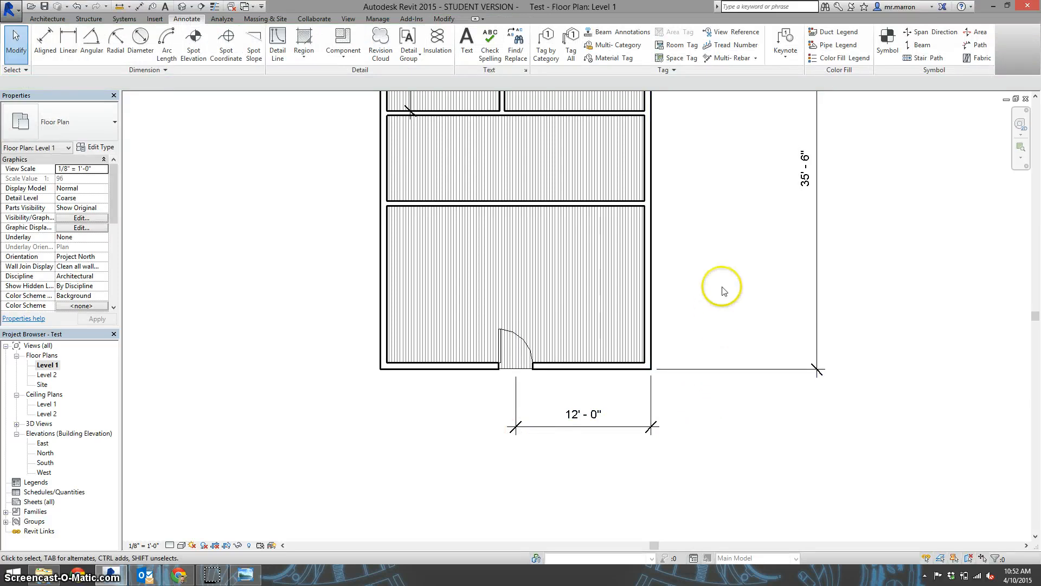
Start window placement and load the Double Hung with Trim family from the US Imperial Windows library folder
{"action": "scroll", "coordinate": [738, 297], "scroll_direction": "up", "scroll_amount": 1}
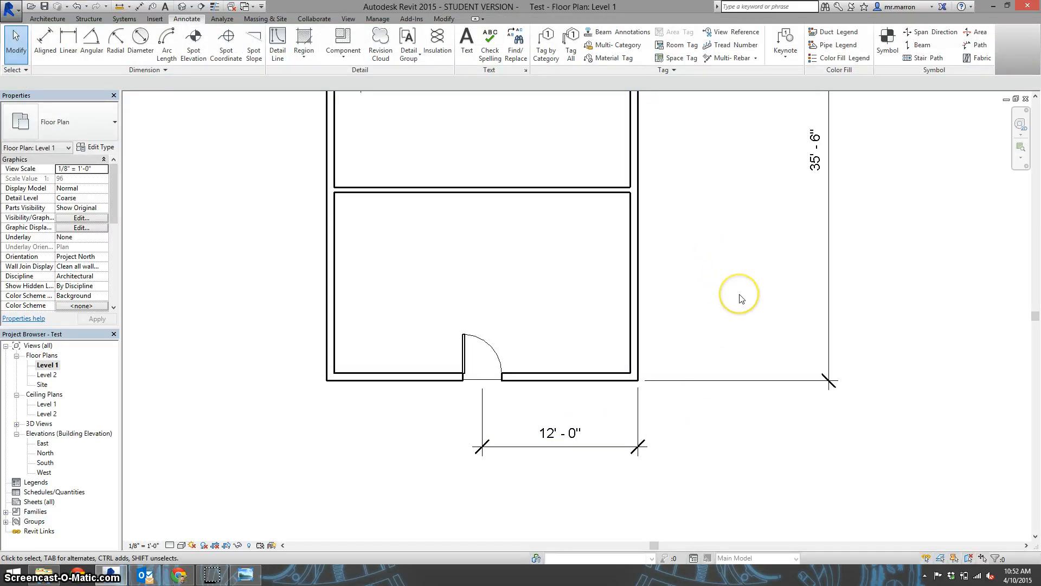
{"action": "scroll", "coordinate": [740, 299], "scroll_direction": "down", "scroll_amount": 2}
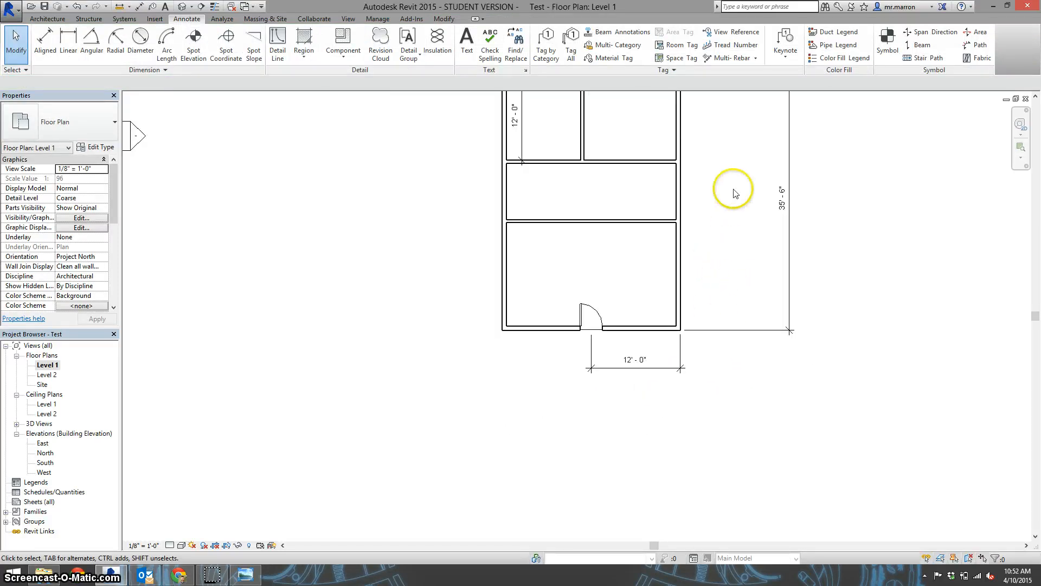
{"action": "scroll", "coordinate": [734, 193], "scroll_direction": "down", "scroll_amount": 2}
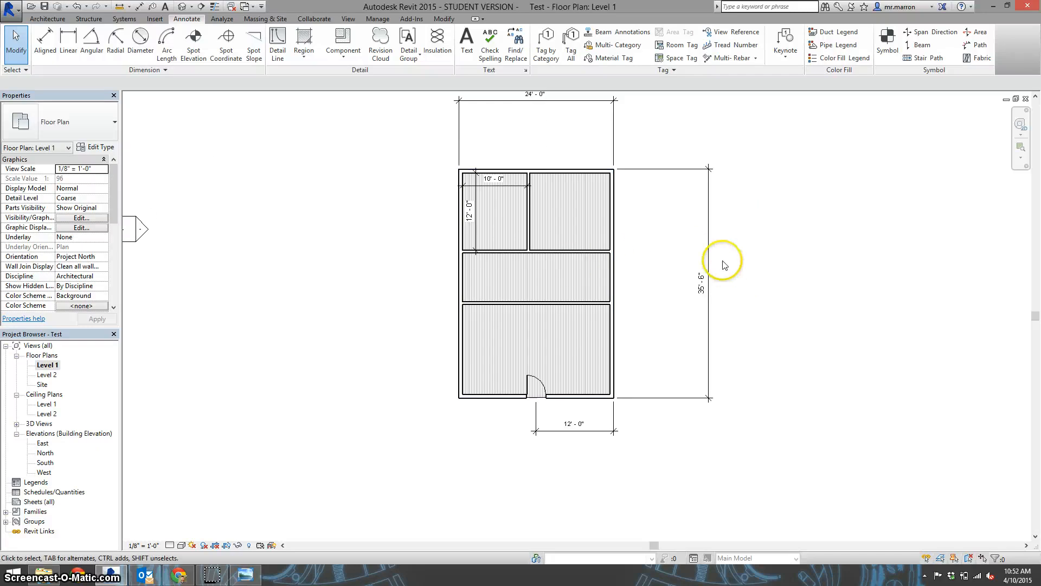
{"action": "left_click", "coordinate": [48, 19]}
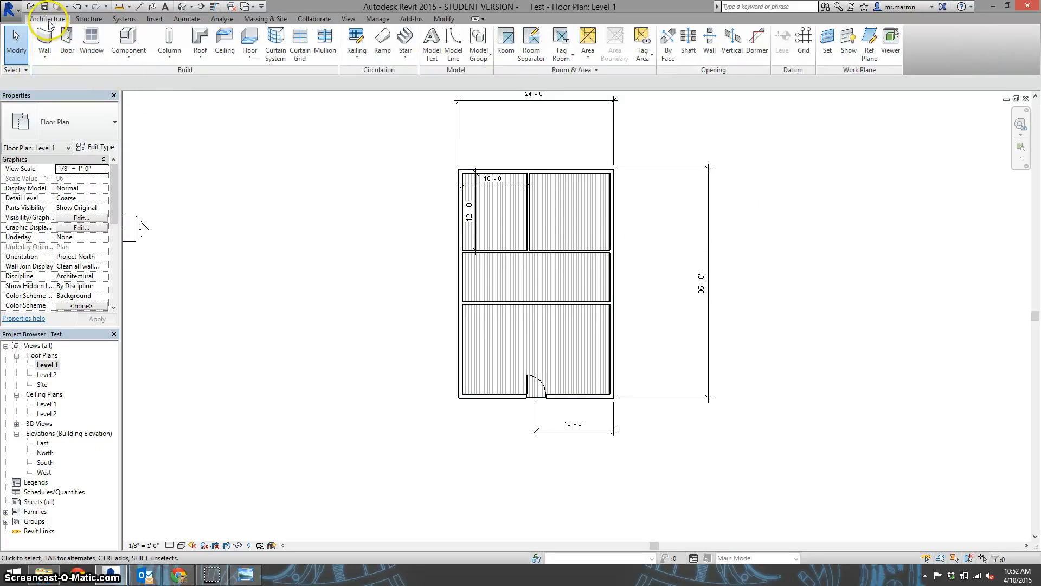
{"action": "left_click", "coordinate": [88, 48]}
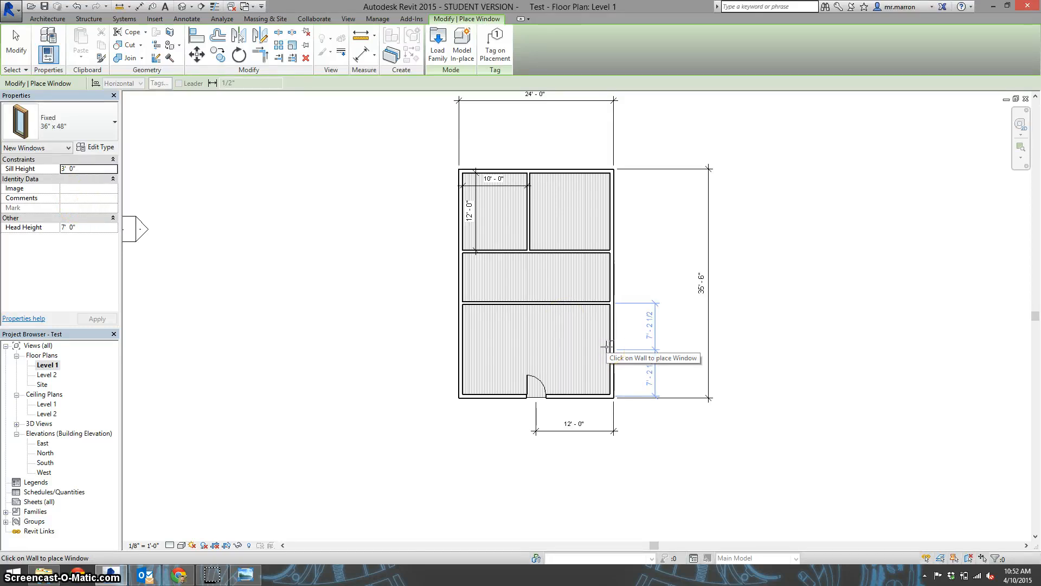
{"action": "left_click", "coordinate": [101, 151]}
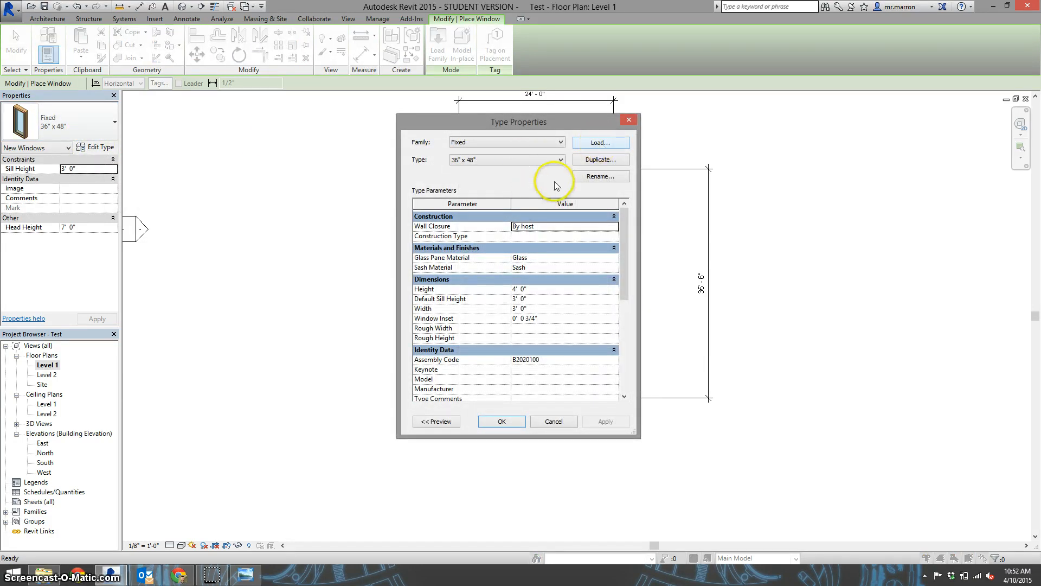
{"action": "left_click", "coordinate": [579, 143]}
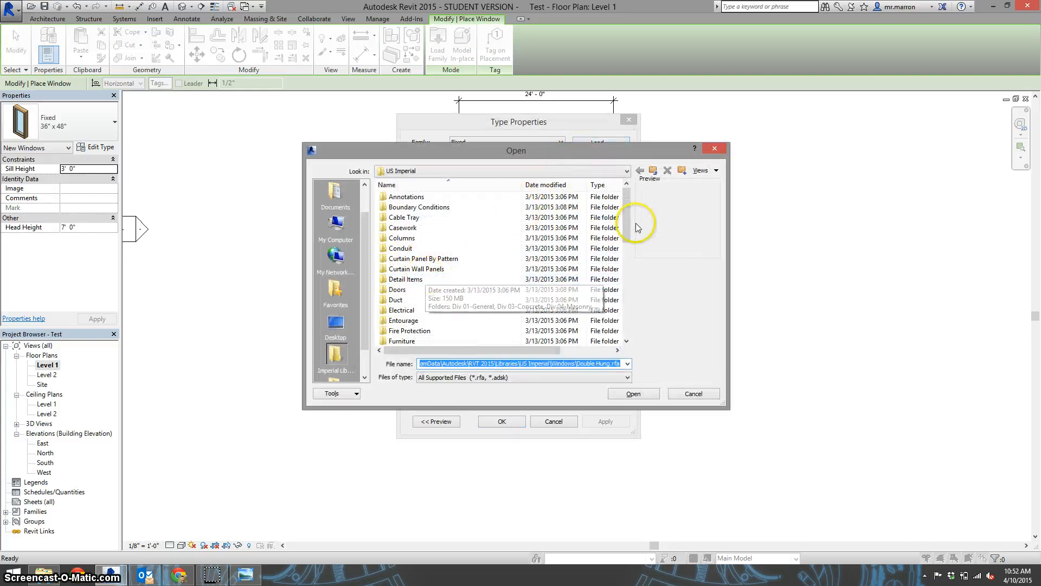
{"action": "left_click_drag", "start_coordinate": [628, 222], "coordinate": [624, 319]}
{"action": "left_click", "coordinate": [433, 332]}
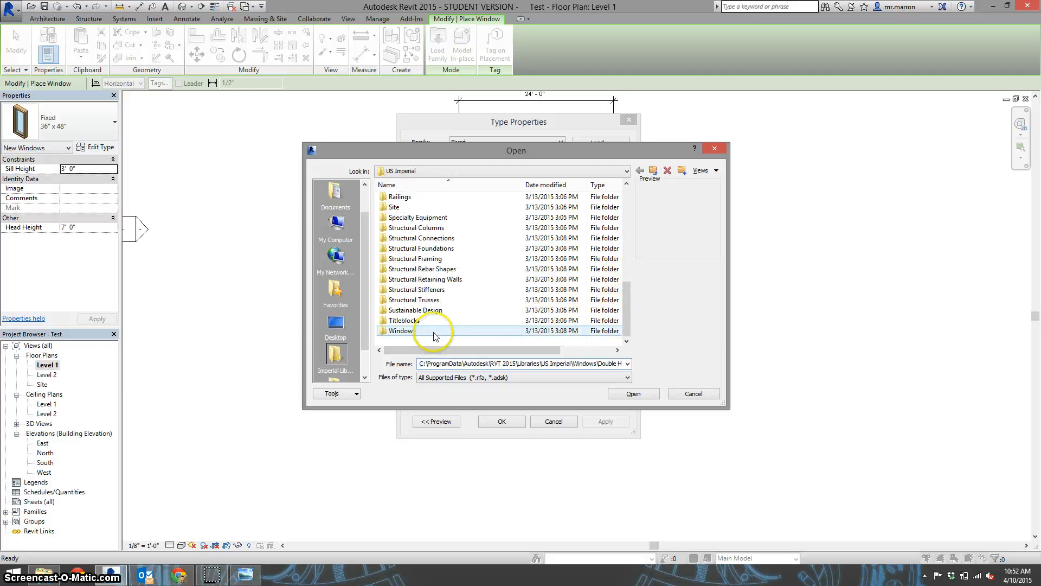
{"action": "double_click", "coordinate": [425, 334]}
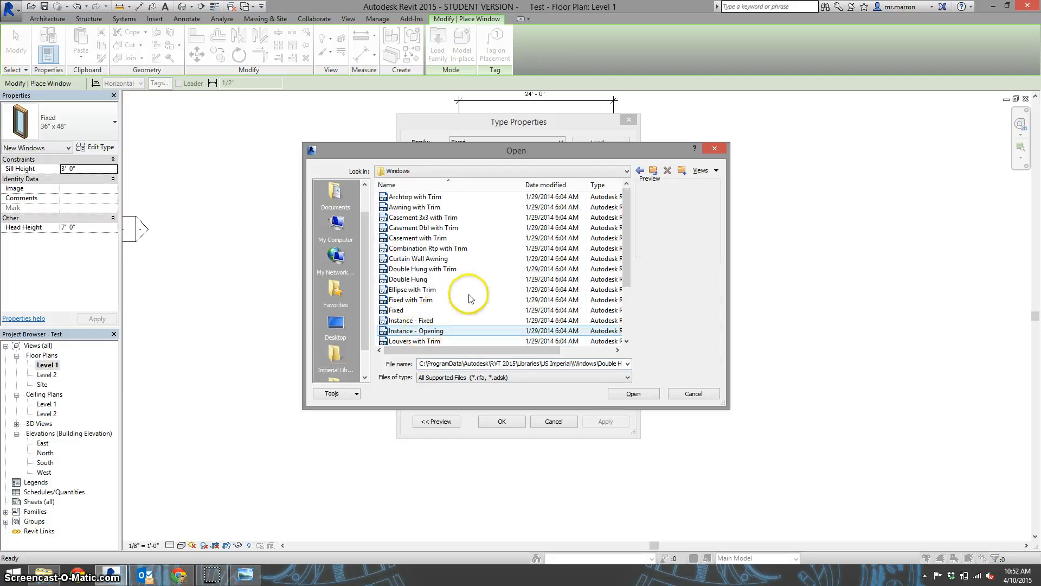
{"action": "left_click", "coordinate": [424, 271]}
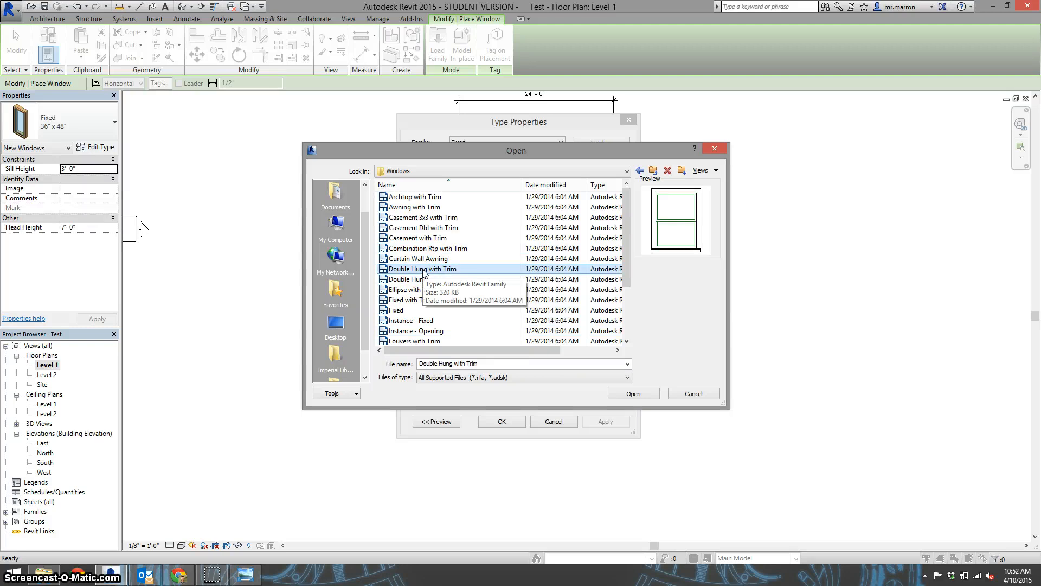
{"action": "left_click", "coordinate": [629, 393]}
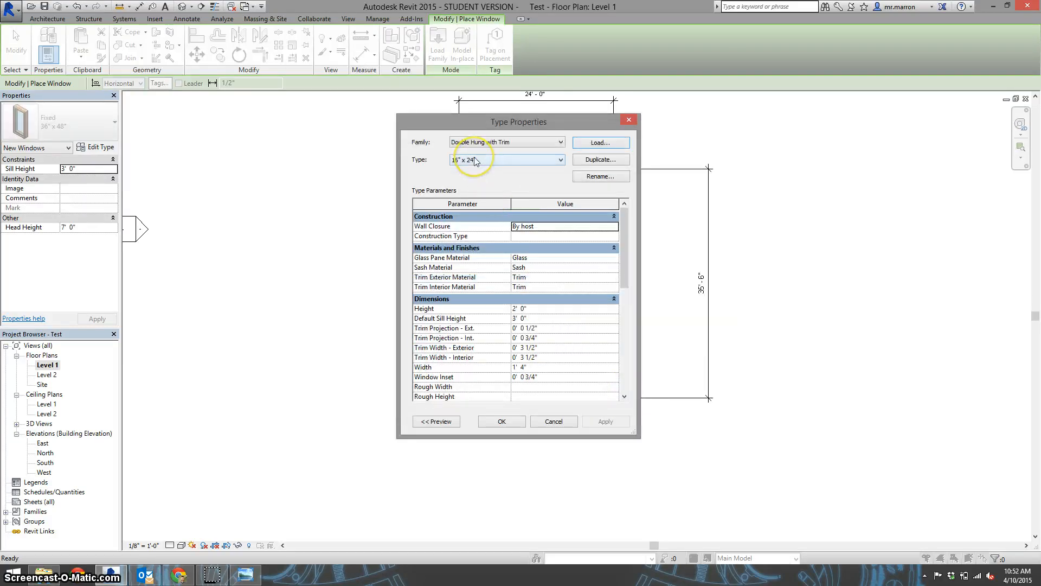
Choose the 36" x 48" type of the double hung window and accept the type properties
{"action": "left_click", "coordinate": [496, 160]}
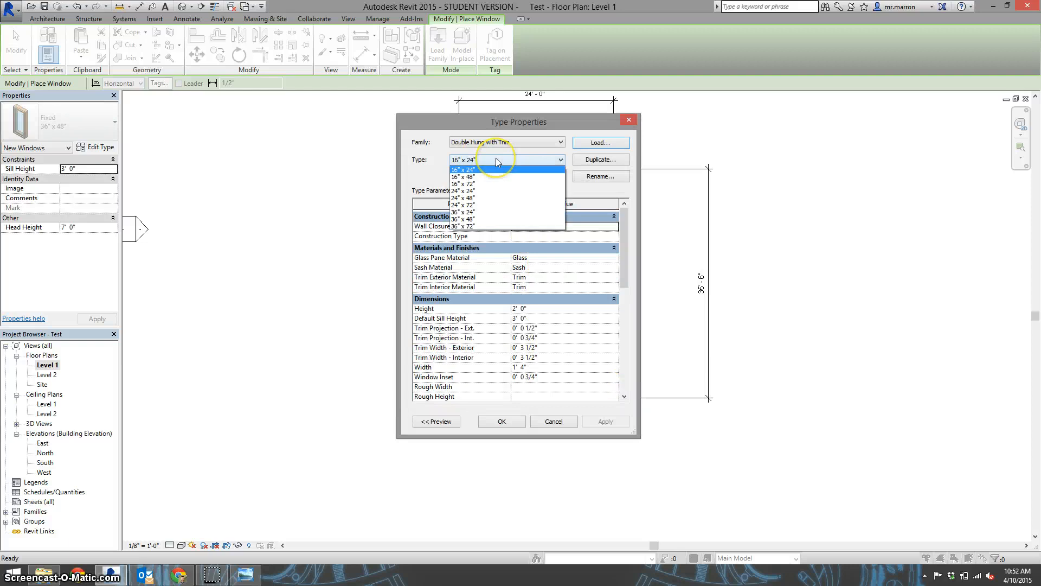
{"action": "left_click", "coordinate": [493, 219]}
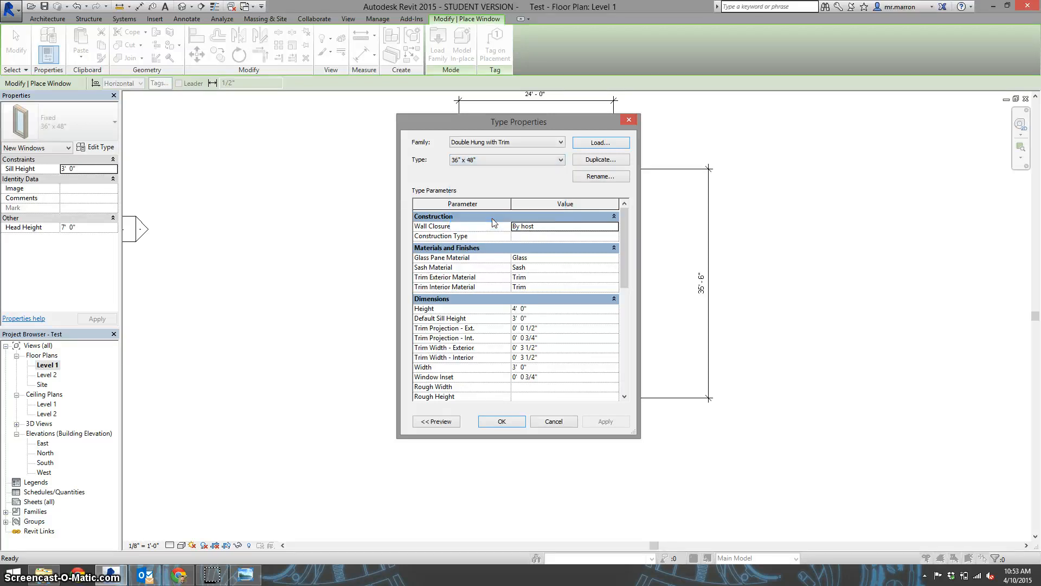
{"action": "left_click", "coordinate": [503, 421]}
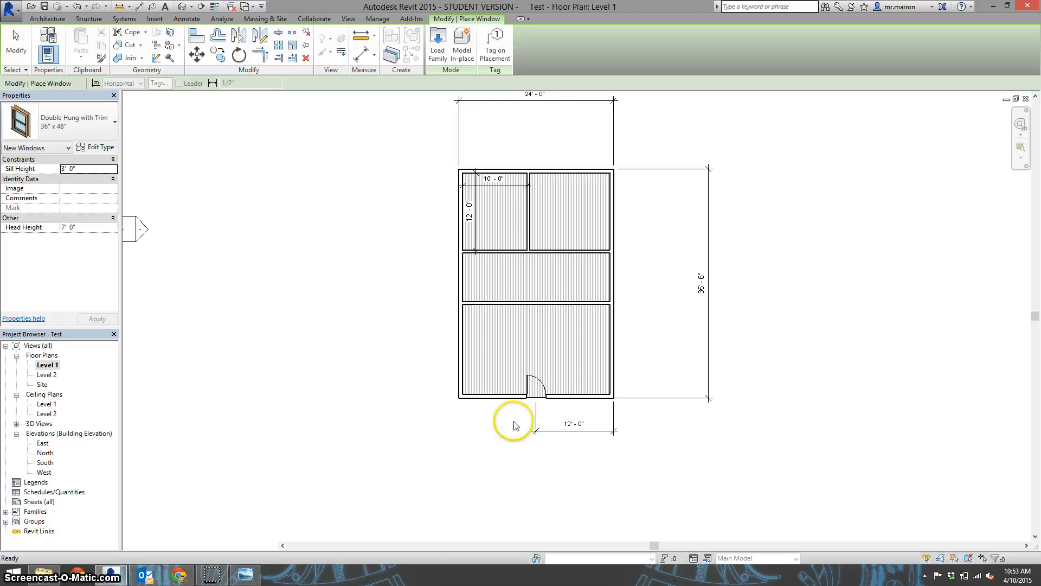
Place three windows in the right exterior wall: about 6' - 6" above the lower wall, centred on the middle room, and 5' - 0" below the upper wall
{"action": "left_click", "coordinate": [611, 354]}
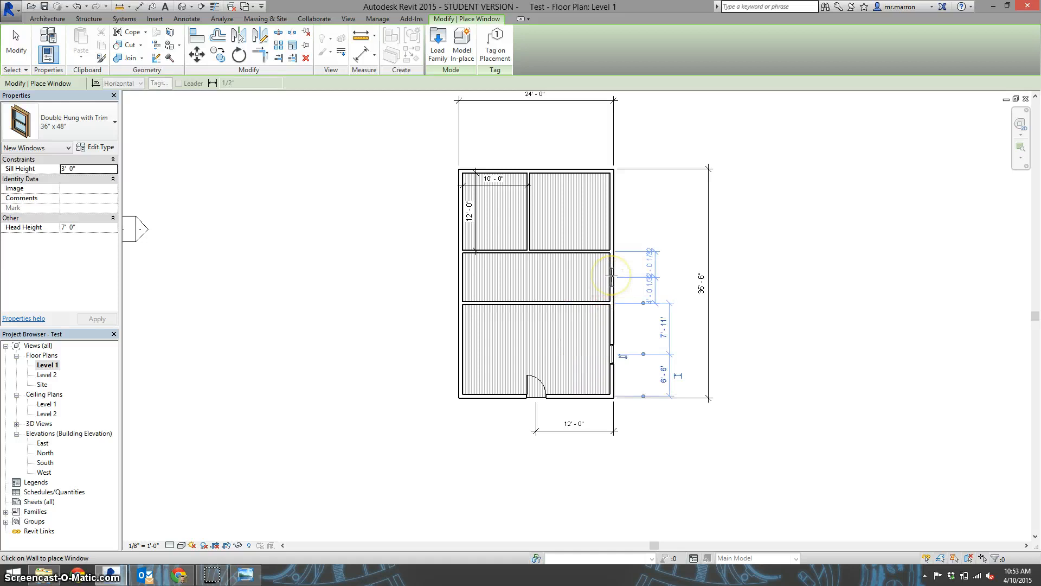
{"action": "left_click", "coordinate": [612, 276]}
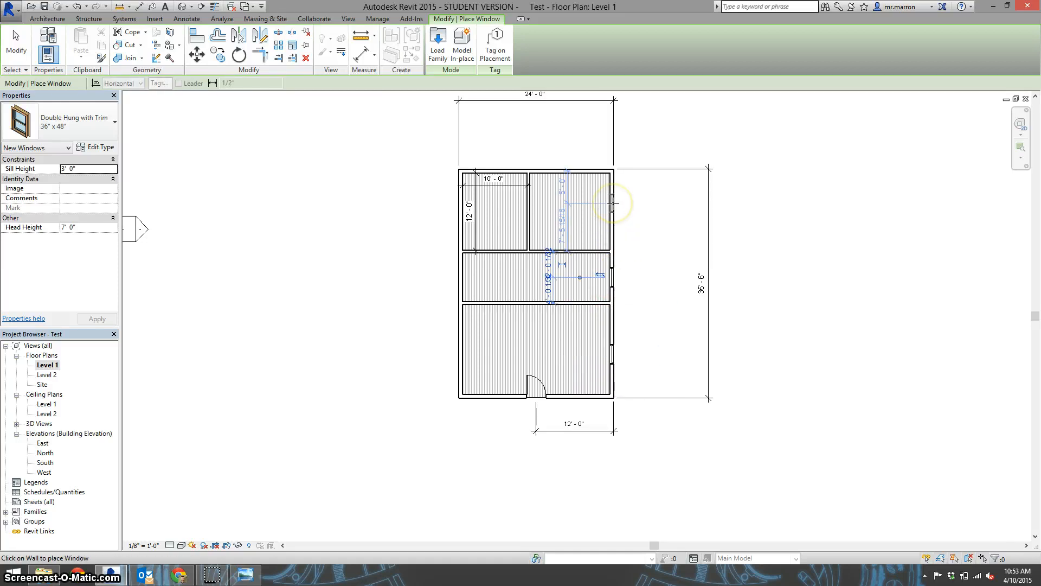
{"action": "left_click", "coordinate": [612, 203]}
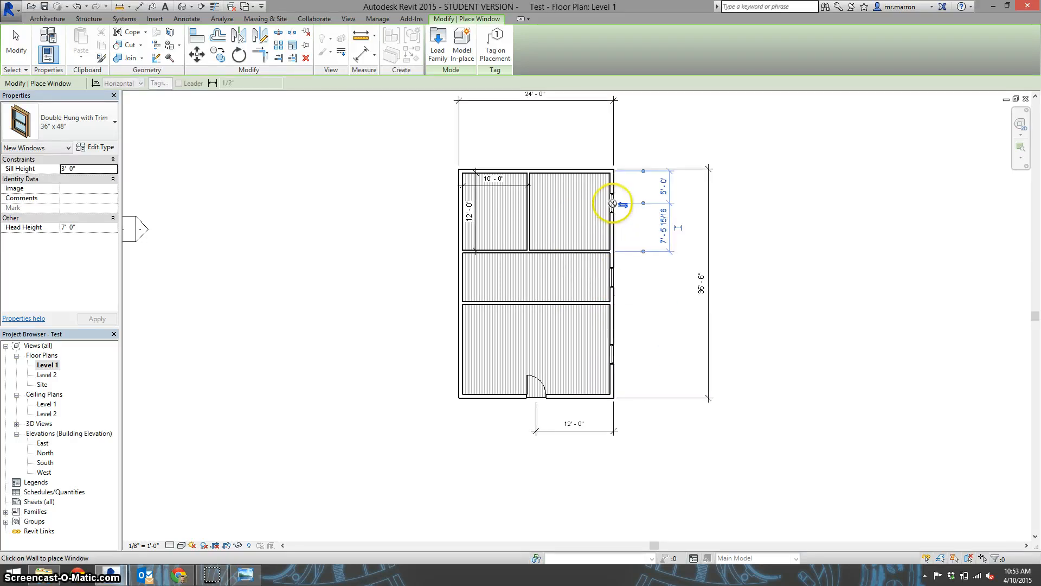
{"action": "right_click", "coordinate": [732, 214]}
{"action": "left_click", "coordinate": [740, 219]}
{"action": "right_click", "coordinate": [734, 216]}
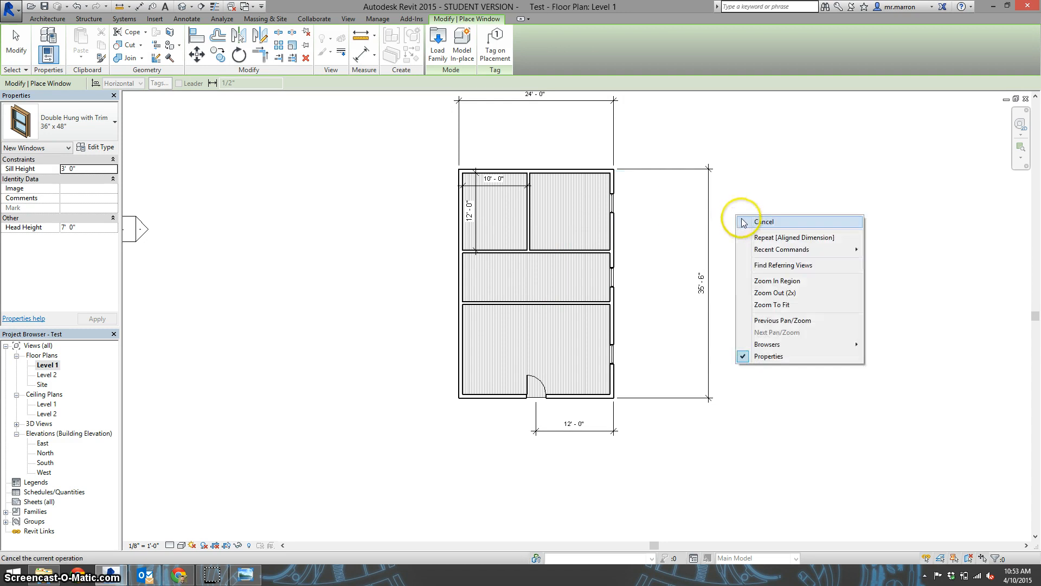
{"action": "left_click", "coordinate": [738, 220]}
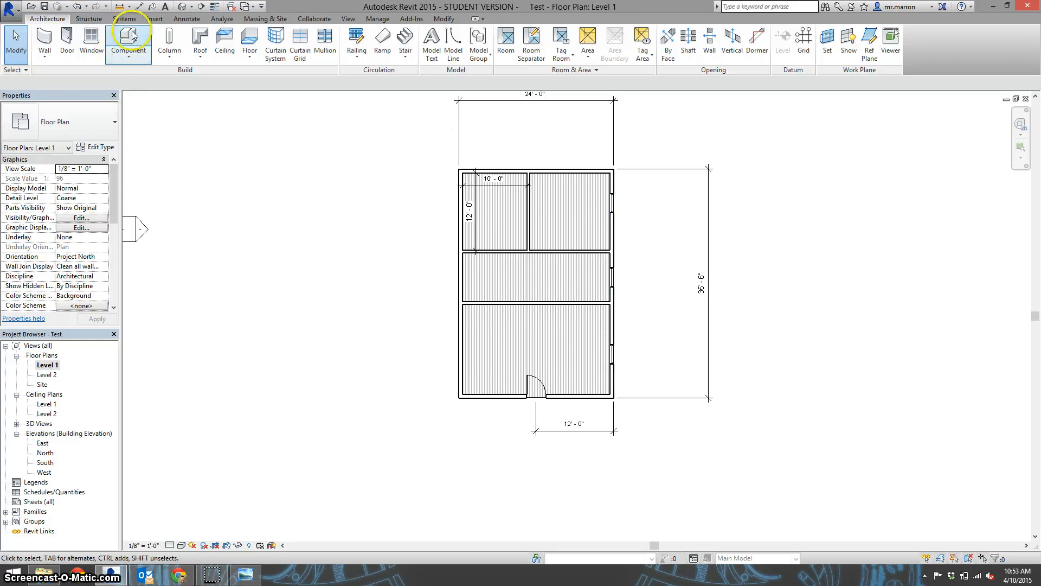
Add a chained aligned dimension from the upper exterior wall's outer face through the three window centres, placed just outside the right wall
{"action": "left_click", "coordinate": [187, 18]}
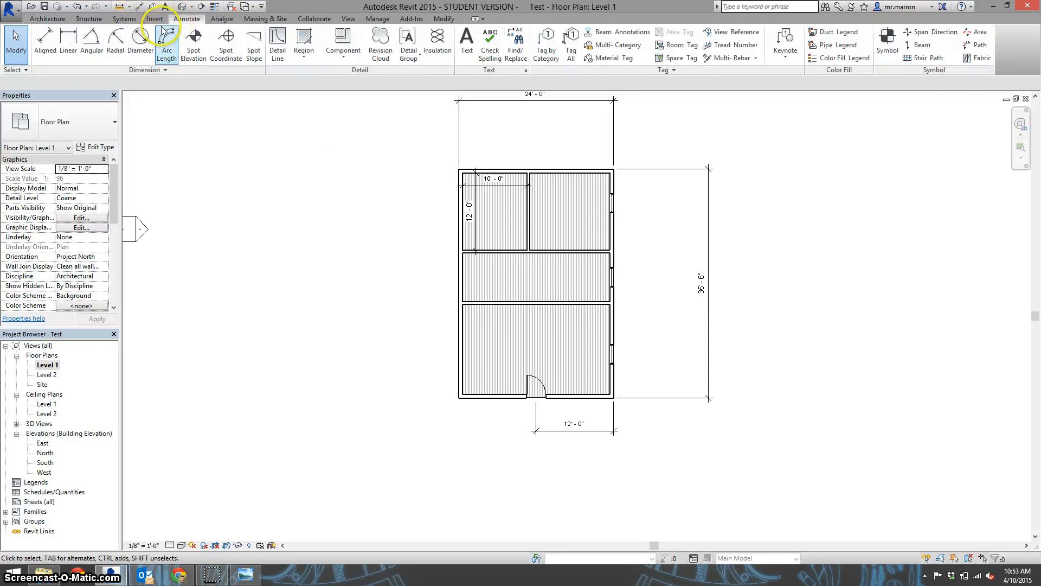
{"action": "left_click", "coordinate": [45, 42]}
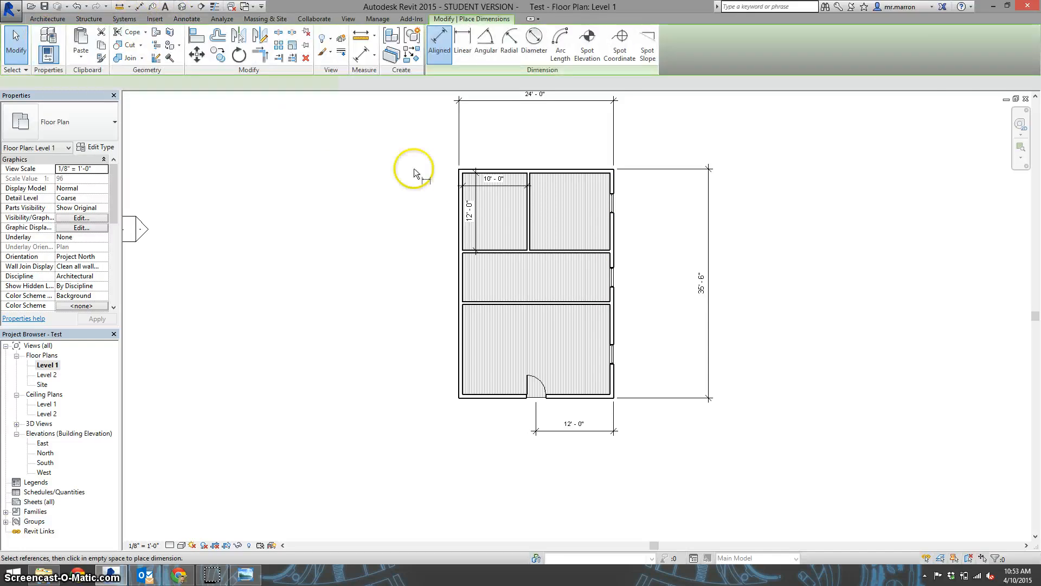
{"action": "left_click", "coordinate": [594, 173]}
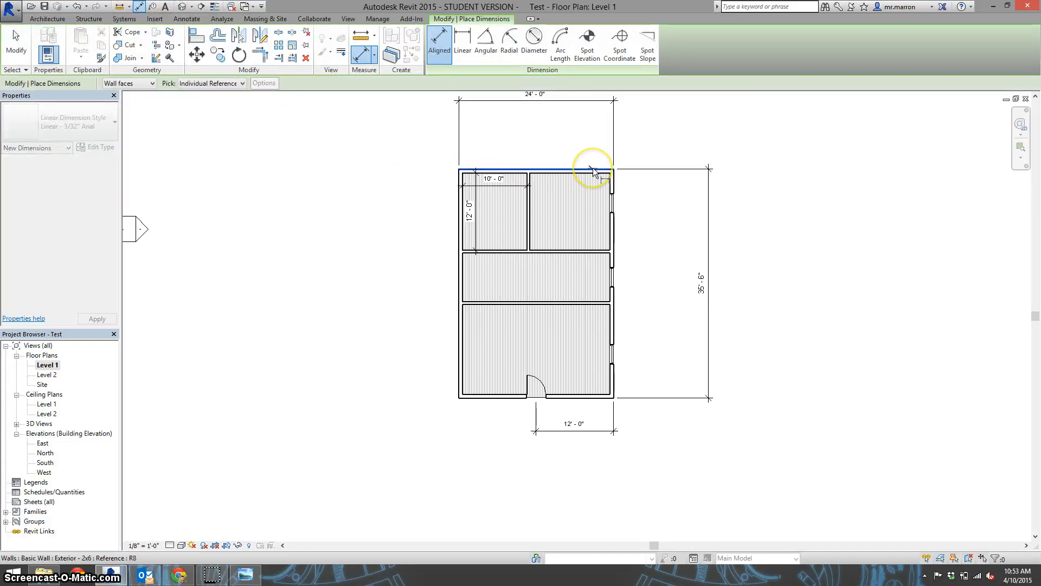
{"action": "left_click", "coordinate": [613, 201]}
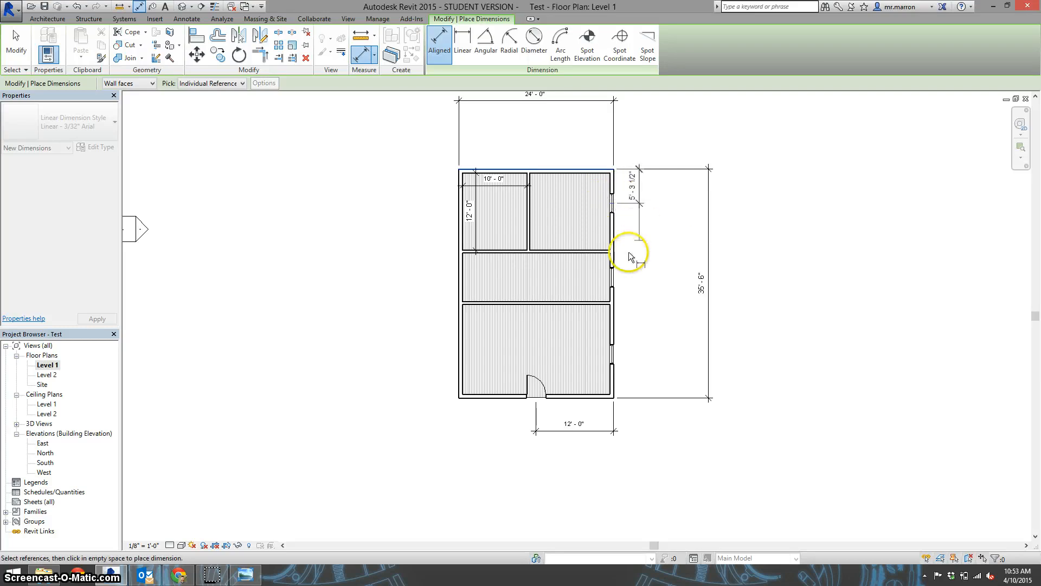
{"action": "left_click", "coordinate": [611, 279]}
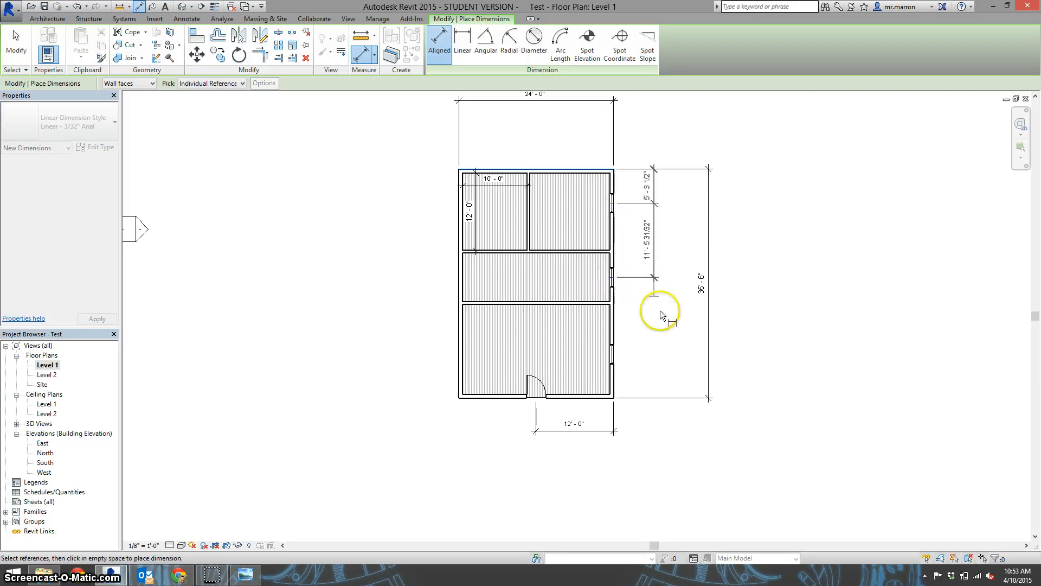
{"action": "left_click", "coordinate": [613, 353]}
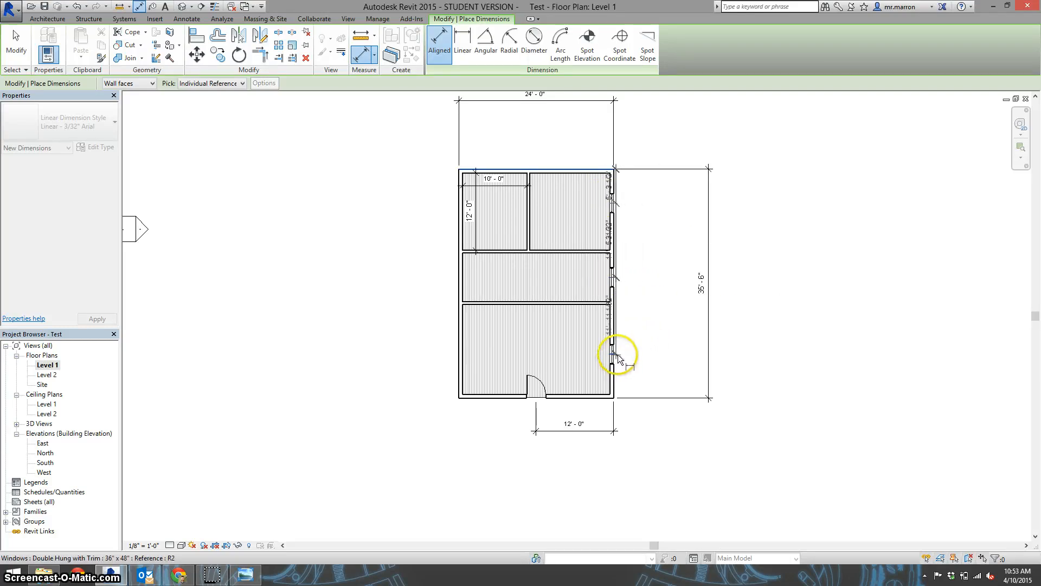
{"action": "left_click", "coordinate": [652, 351]}
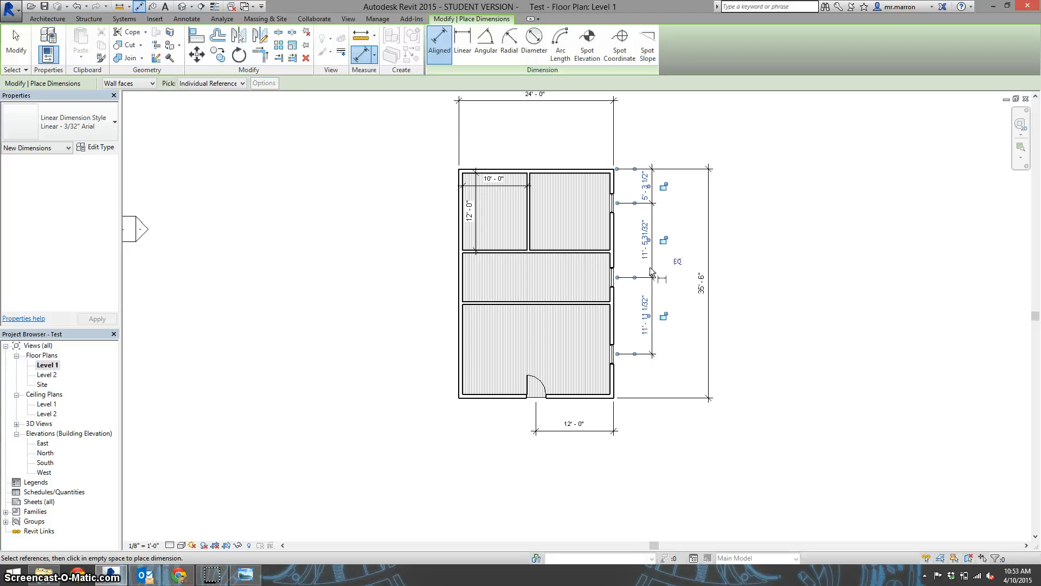
Space the windows evenly by toggling the dimension chain's equality on, switch equality back off, and end the dimension command
{"action": "left_click", "coordinate": [677, 262]}
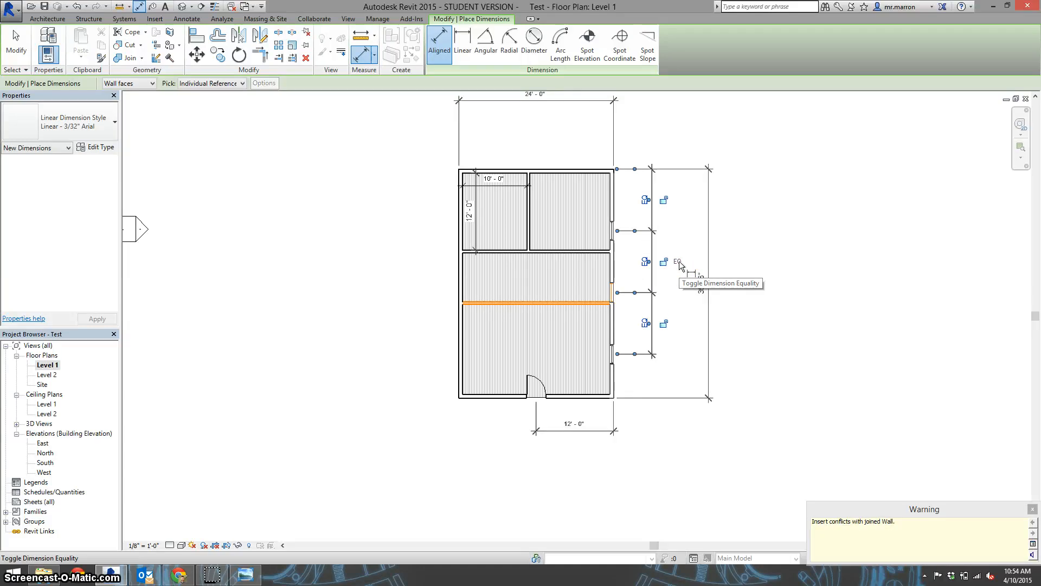
{"action": "left_click", "coordinate": [677, 263]}
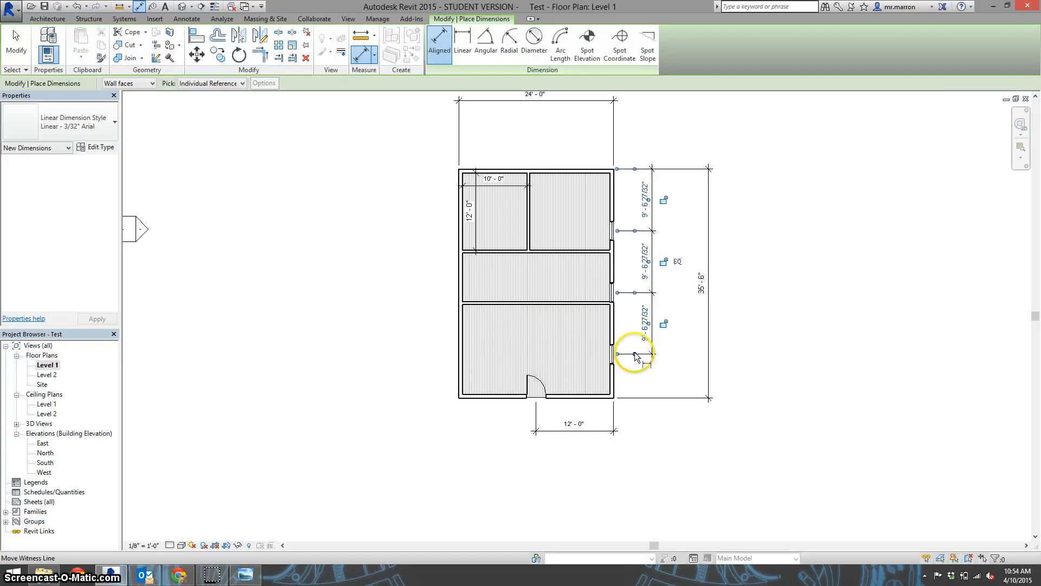
{"action": "left_click", "coordinate": [645, 212]}
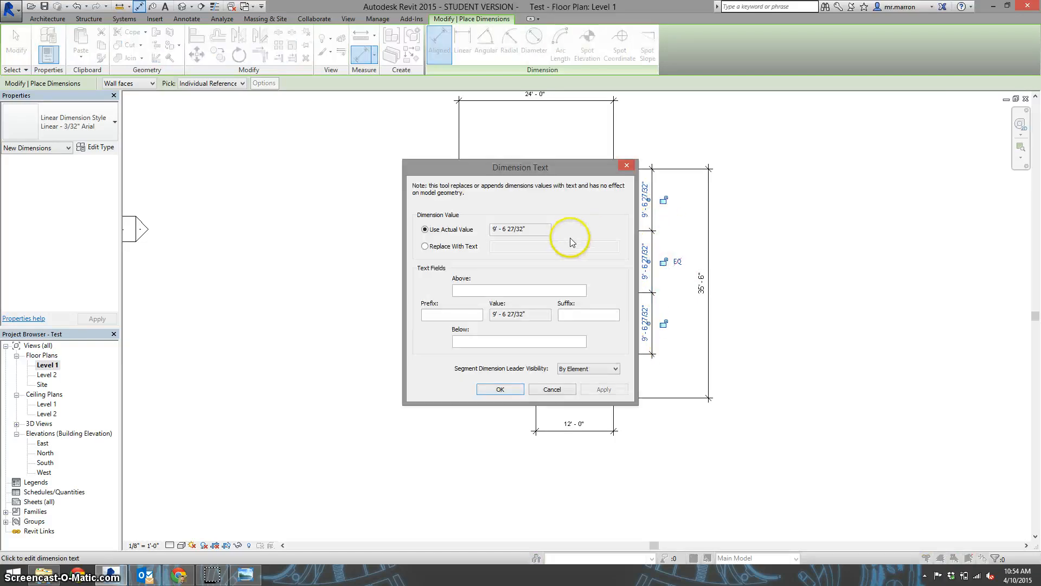
{"action": "left_click", "coordinate": [552, 389]}
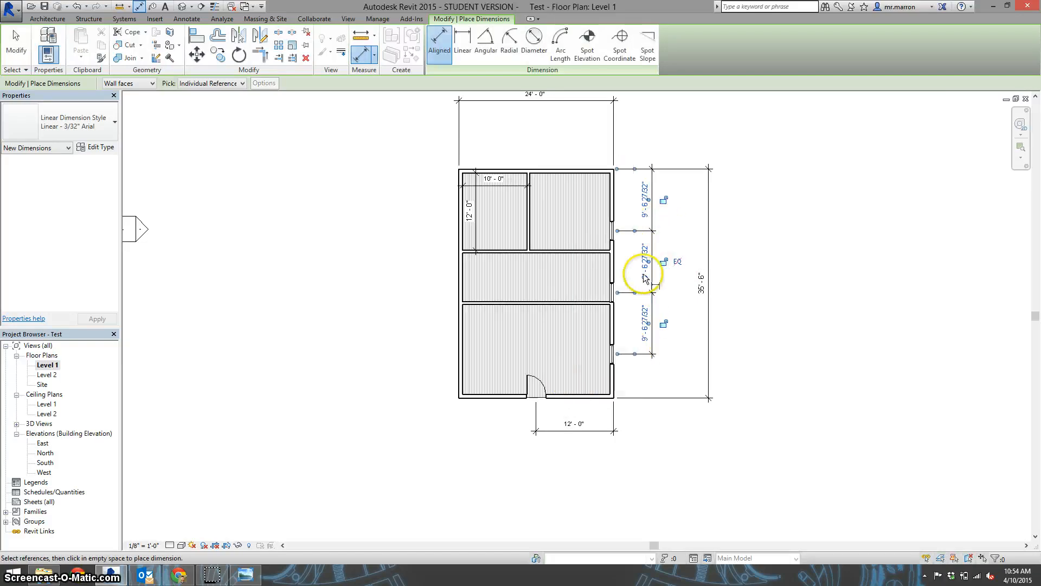
{"action": "right_click", "coordinate": [672, 227]}
{"action": "left_click", "coordinate": [683, 229]}
{"action": "right_click", "coordinate": [682, 224]}
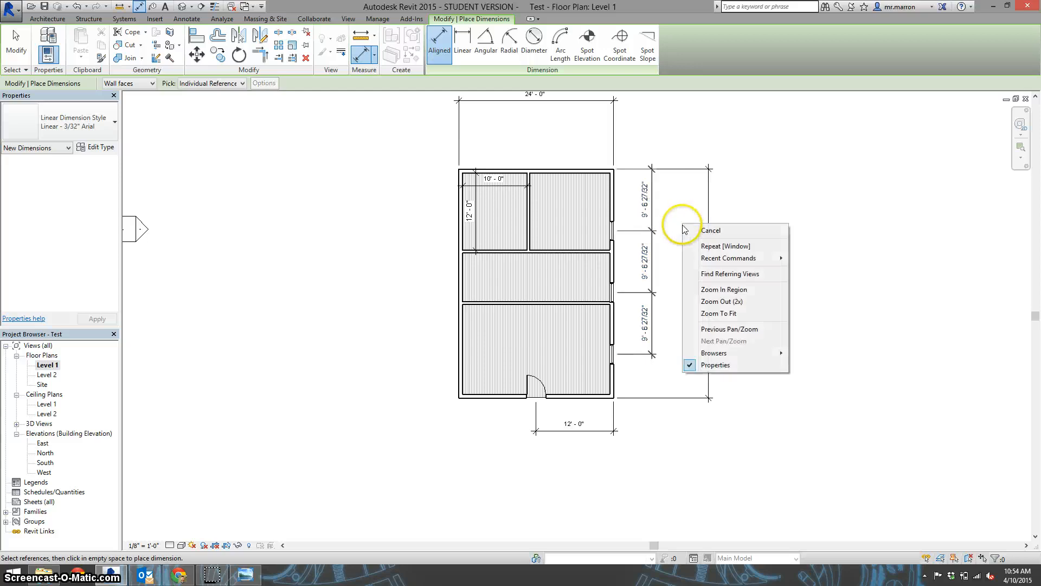
{"action": "left_click", "coordinate": [686, 231]}
Set the uppermost window's dimension from the upper exterior wall to 9' - 6"
{"action": "left_click", "coordinate": [611, 231]}
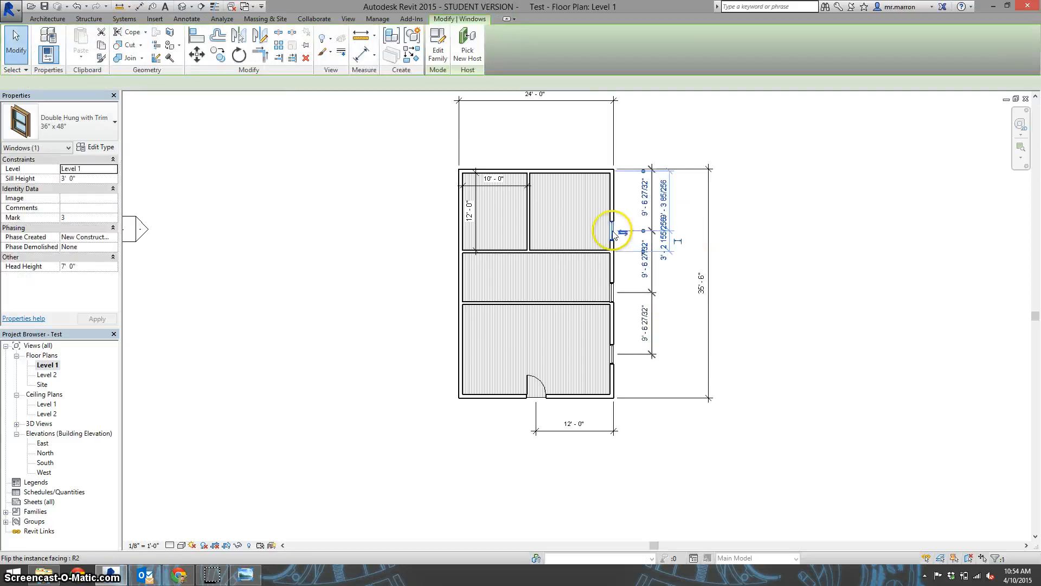
{"action": "left_click", "coordinate": [650, 216]}
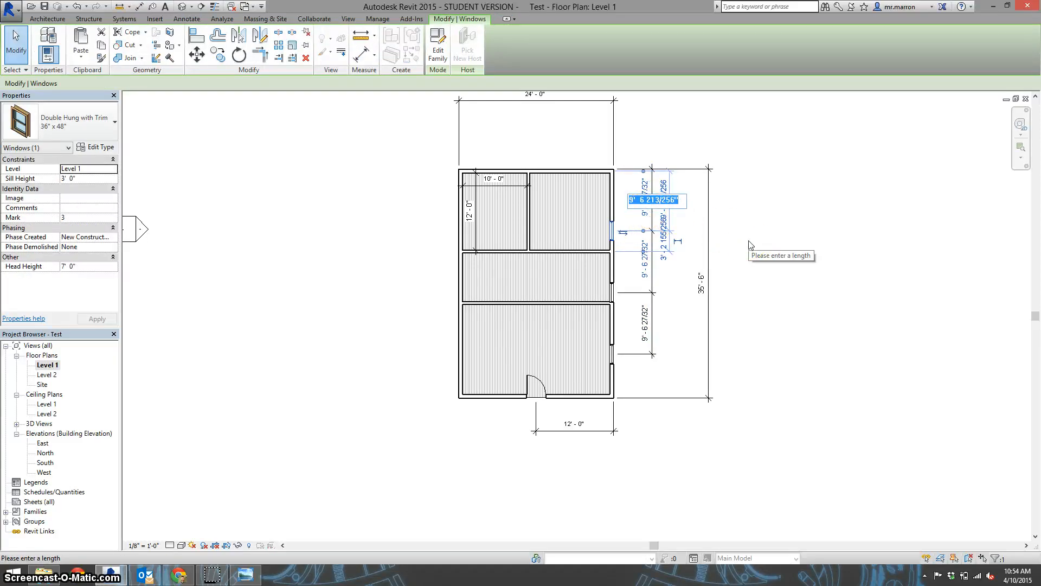
{"action": "type", "text": "9' 6"}
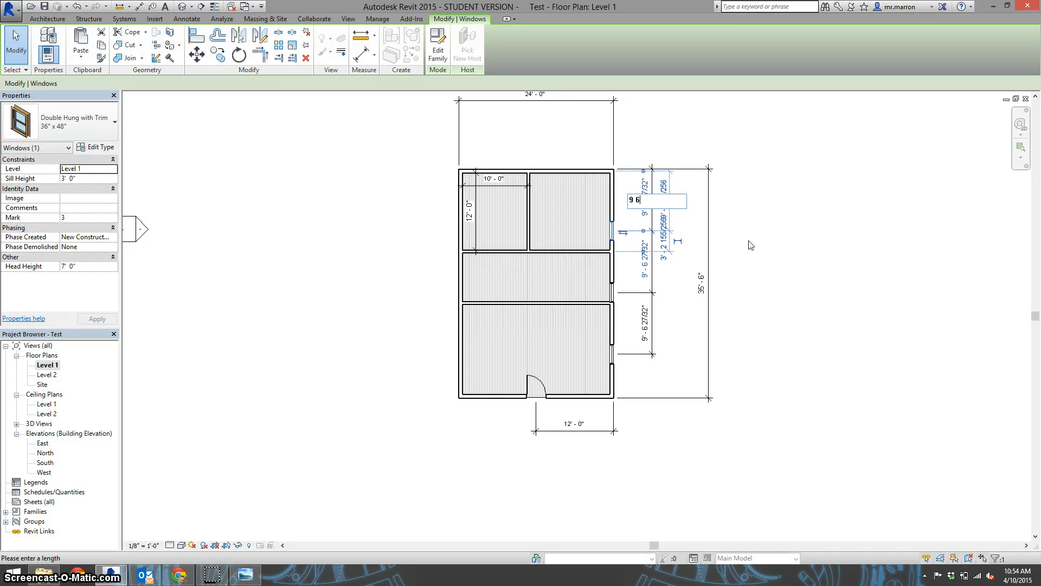
{"action": "type", "text": " - 6"}
{"action": "key", "text": "Return"}
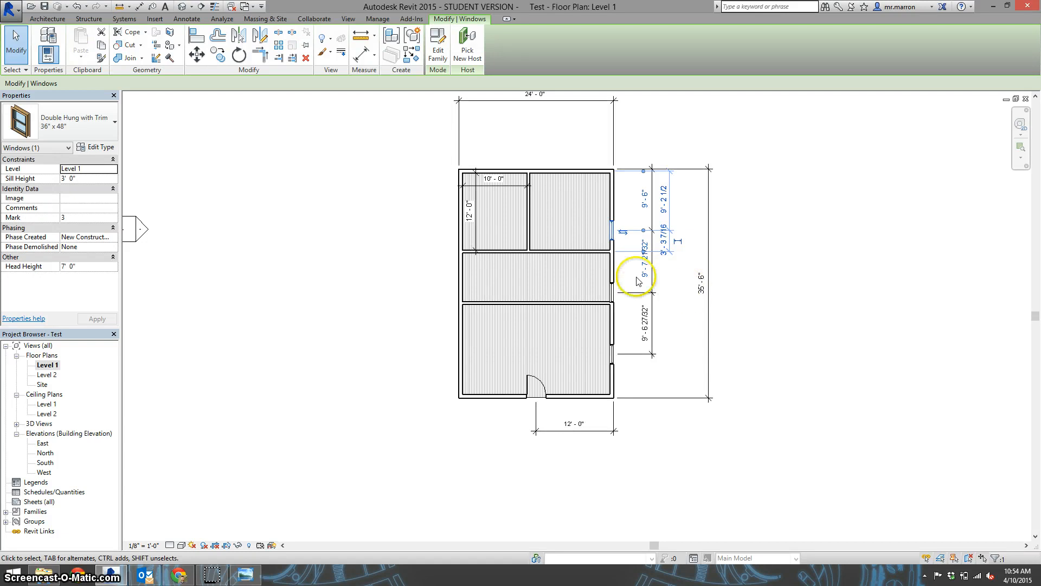
Set the middle window's spacing from the uppermost window in the right exterior wall to 8' - 0"
{"action": "scroll", "coordinate": [612, 305], "scroll_direction": "up", "scroll_amount": 3}
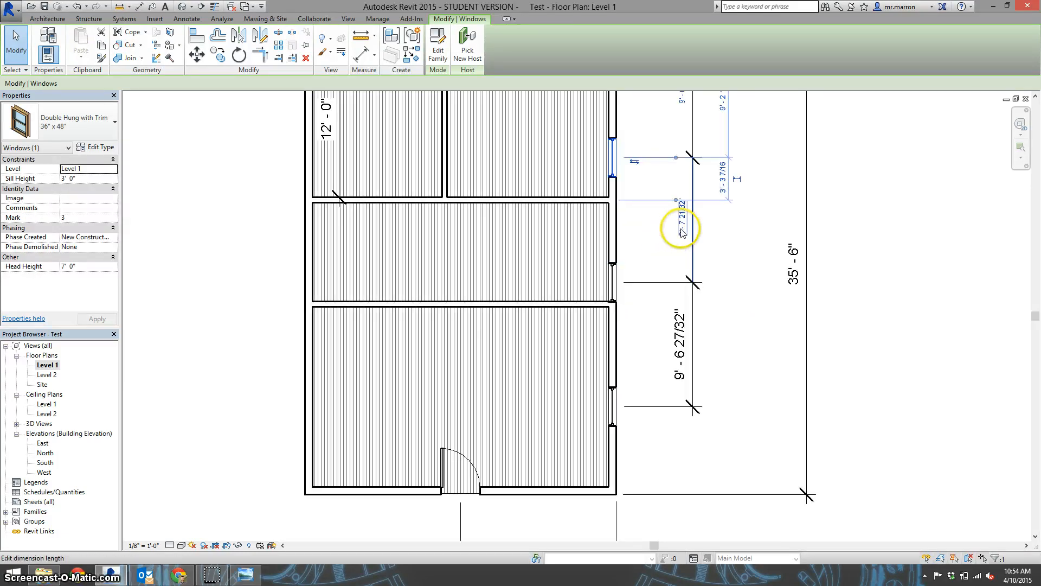
{"action": "left_click", "coordinate": [610, 291]}
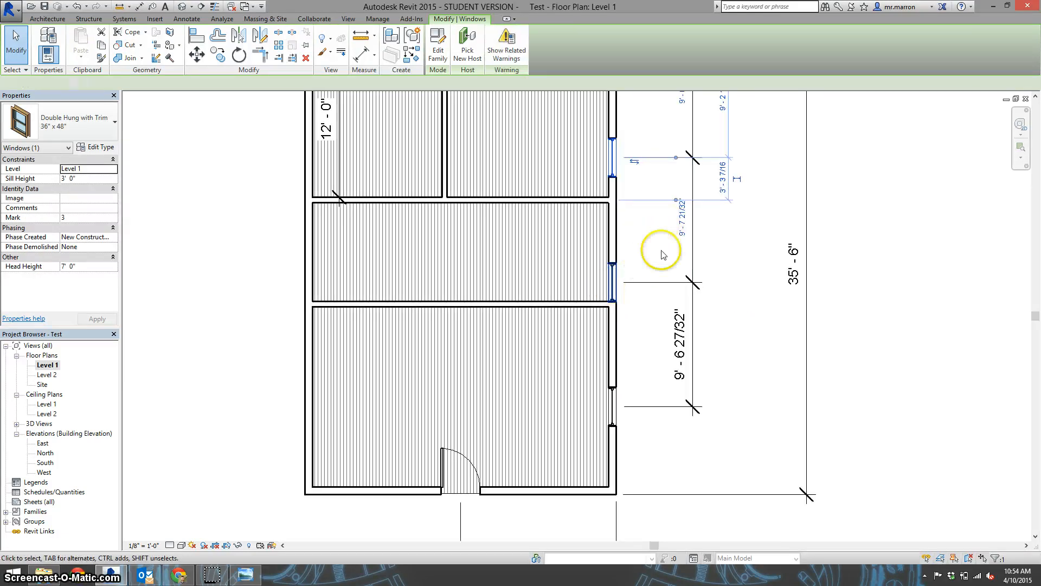
{"action": "left_click", "coordinate": [685, 219]}
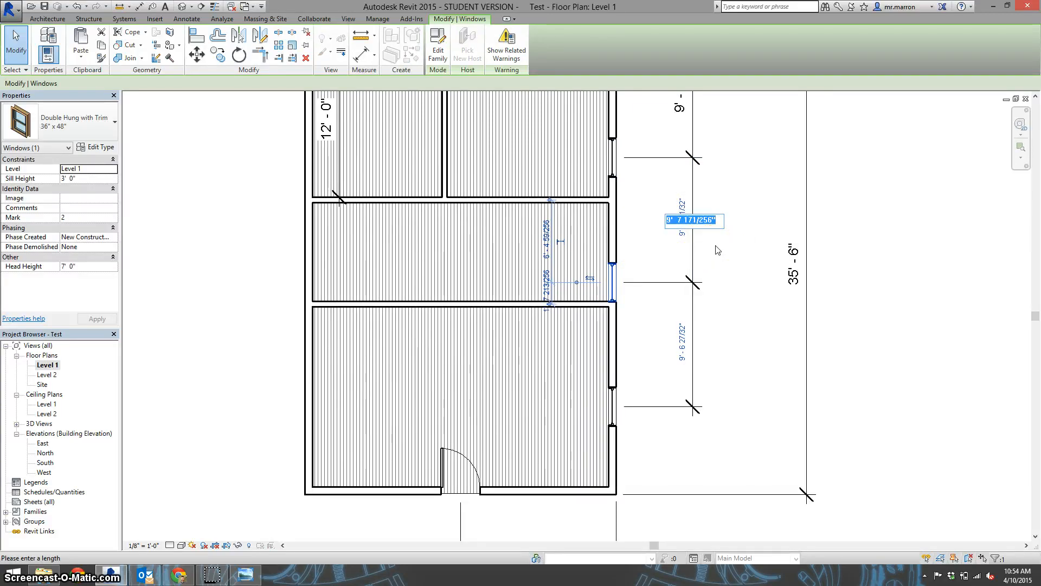
{"action": "key", "text": "Return"}
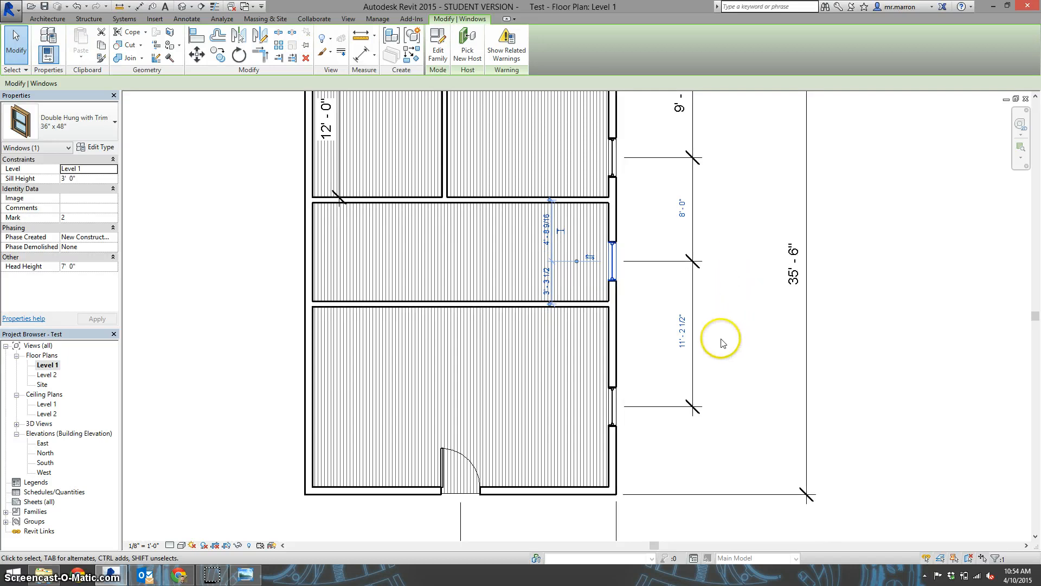
Set the lowest window's spacing from the middle window to 11' - 0" and deselect it
{"action": "left_click", "coordinate": [617, 426]}
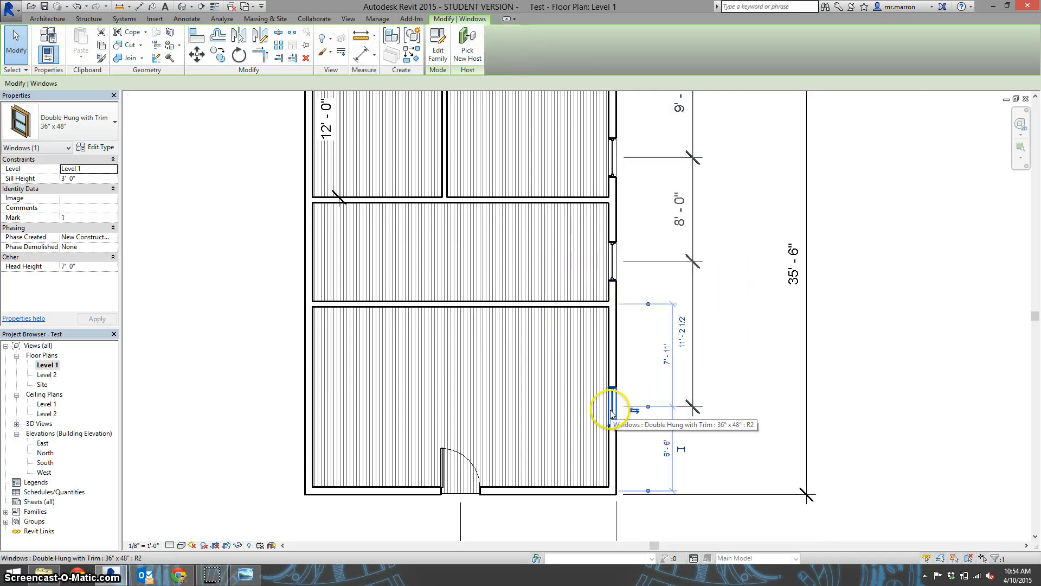
{"action": "left_click", "coordinate": [690, 342]}
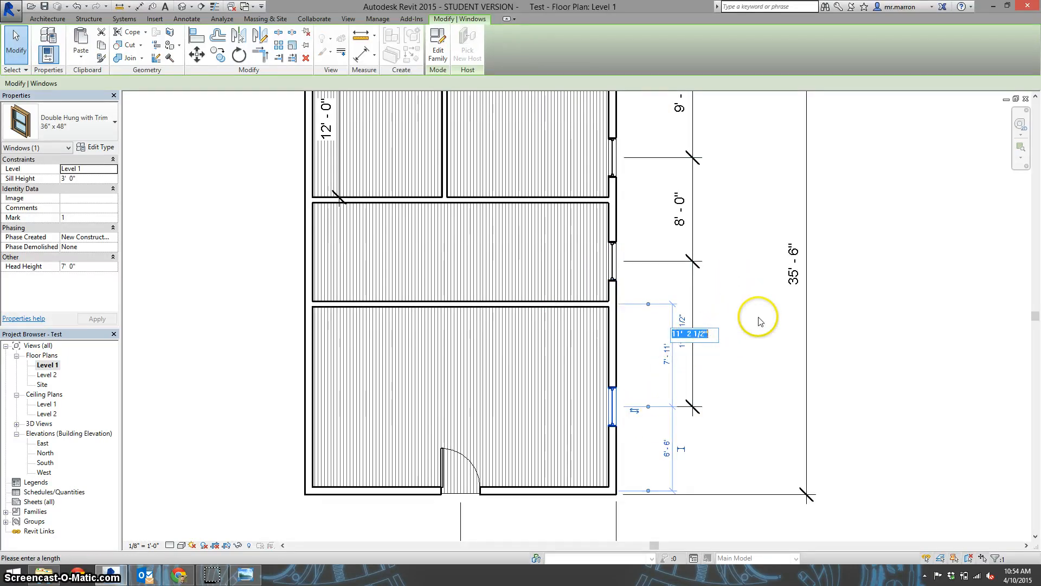
{"action": "type", "text": "11"}
{"action": "key", "text": "Return"}
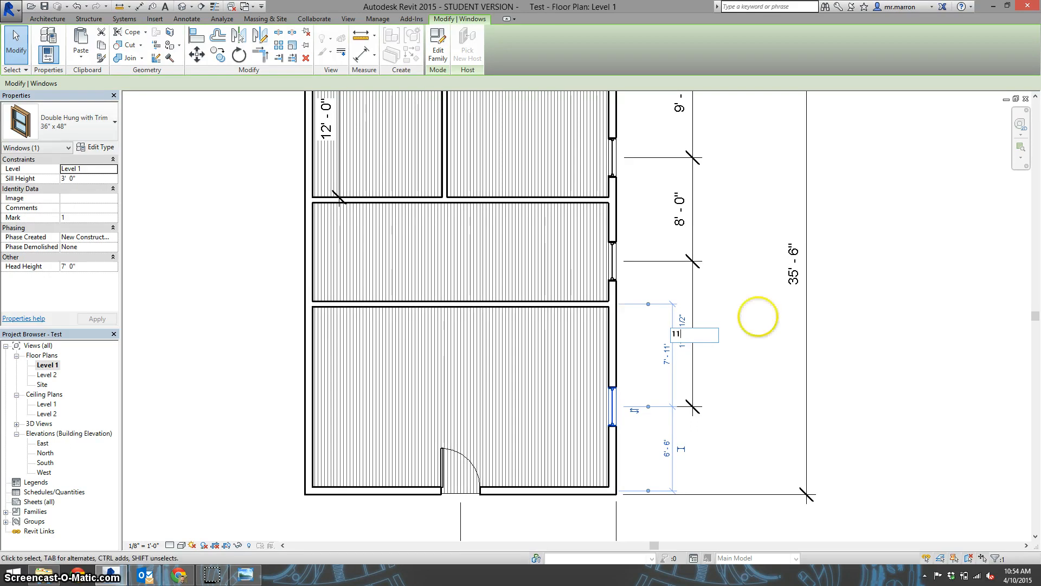
{"action": "left_click", "coordinate": [770, 326]}
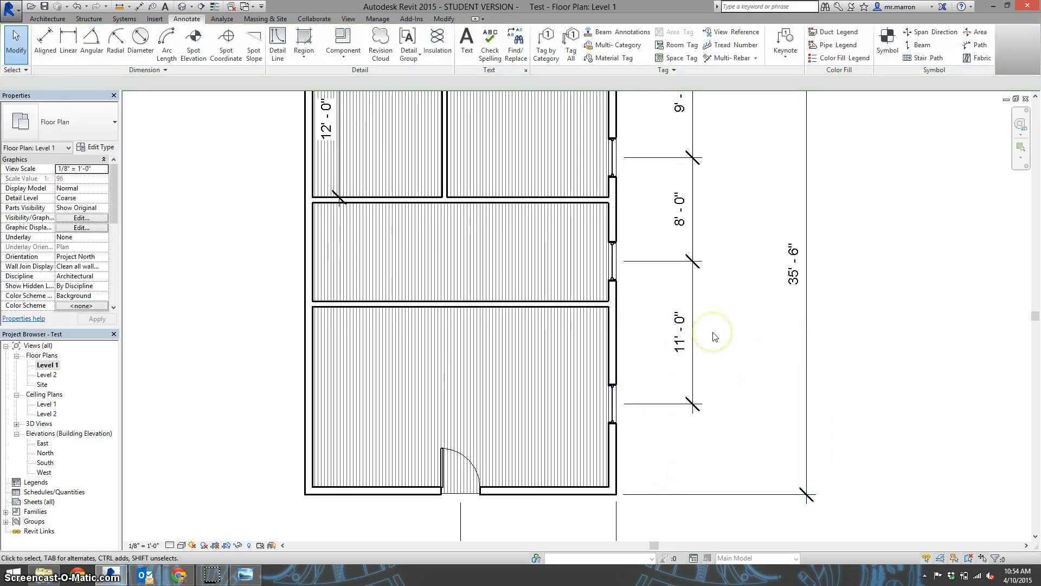
Open the default 3D view of the building to examine the placed windows and door
{"action": "scroll", "coordinate": [713, 336], "scroll_direction": "down", "scroll_amount": 2}
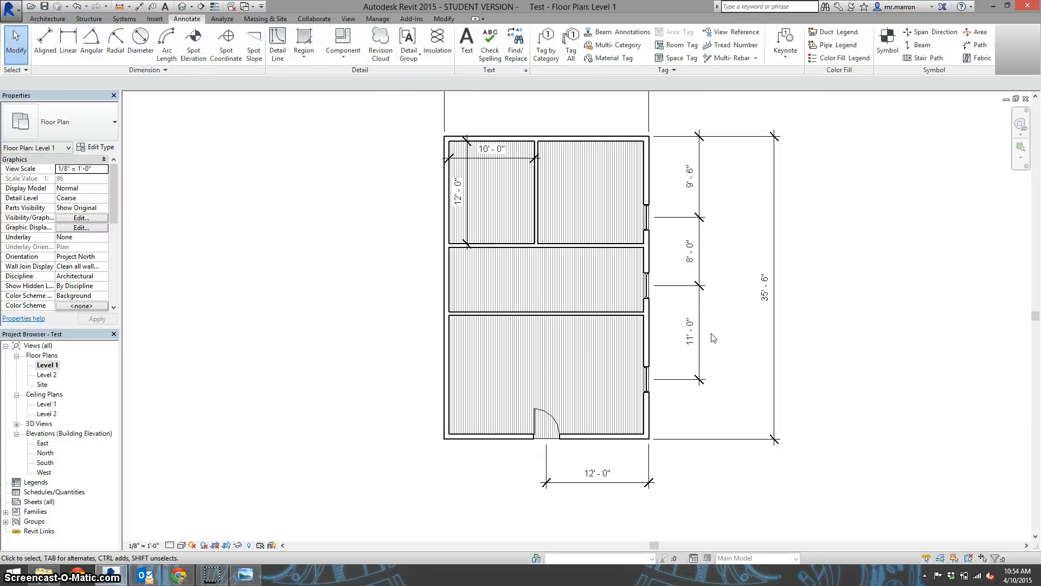
{"action": "scroll", "coordinate": [713, 338], "scroll_direction": "down", "scroll_amount": 1}
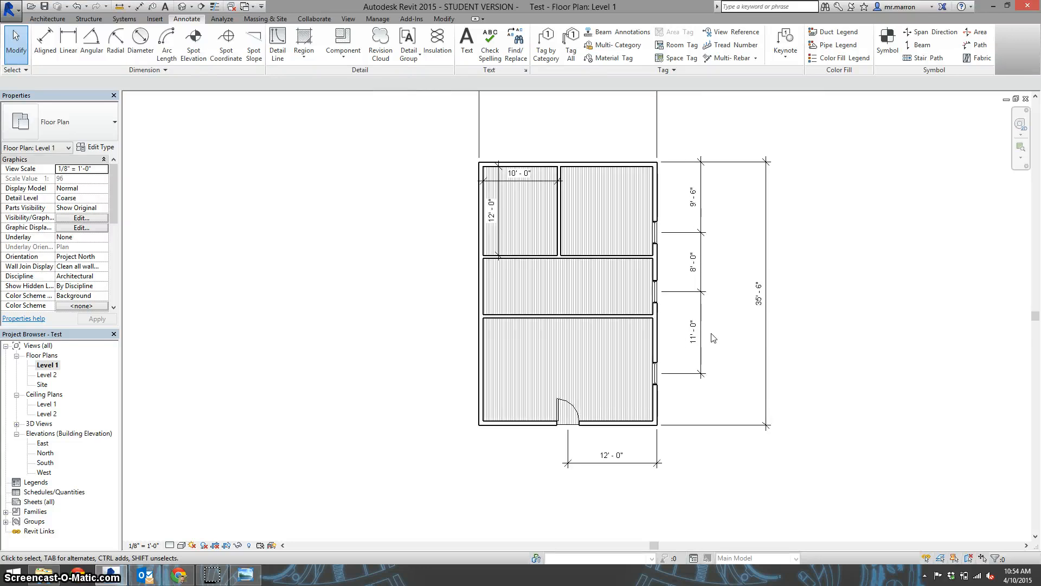
{"action": "left_click", "coordinate": [182, 7]}
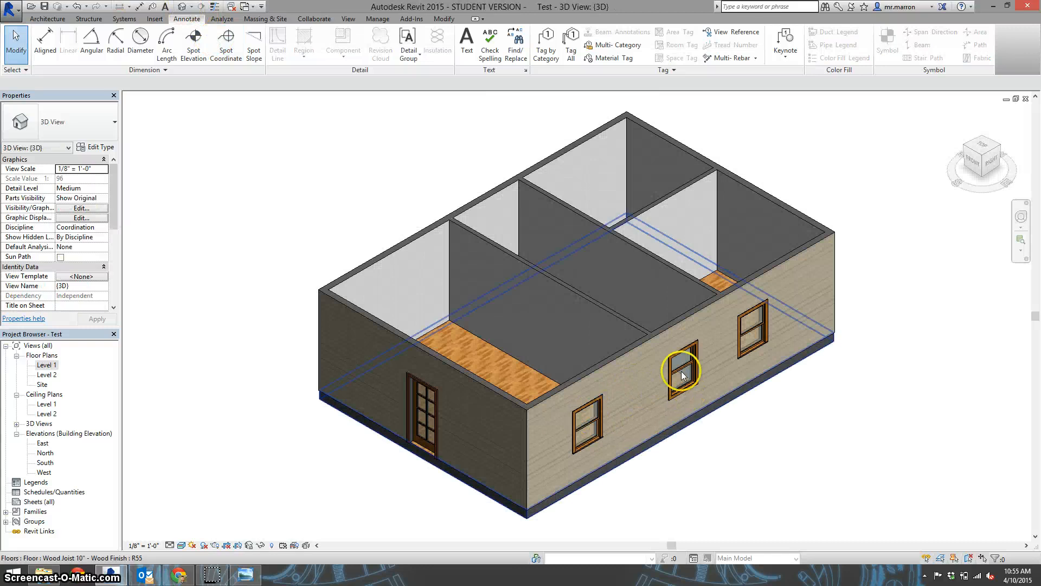